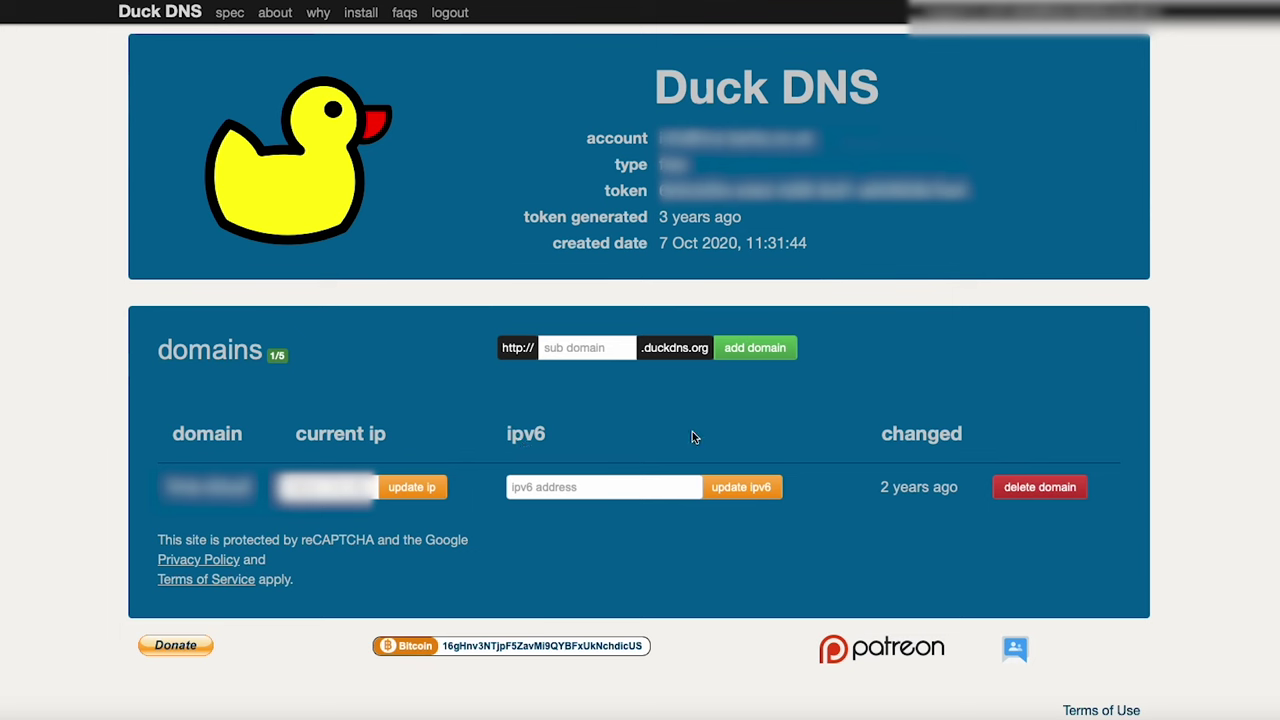
# Add the subdomain HNSTube to the Duck DNS account and confirm hnstube.duckdns.org appears.
pyautogui.click(567, 348)
pyautogui.write('HNSTube')
pyautogui.click(758, 350)
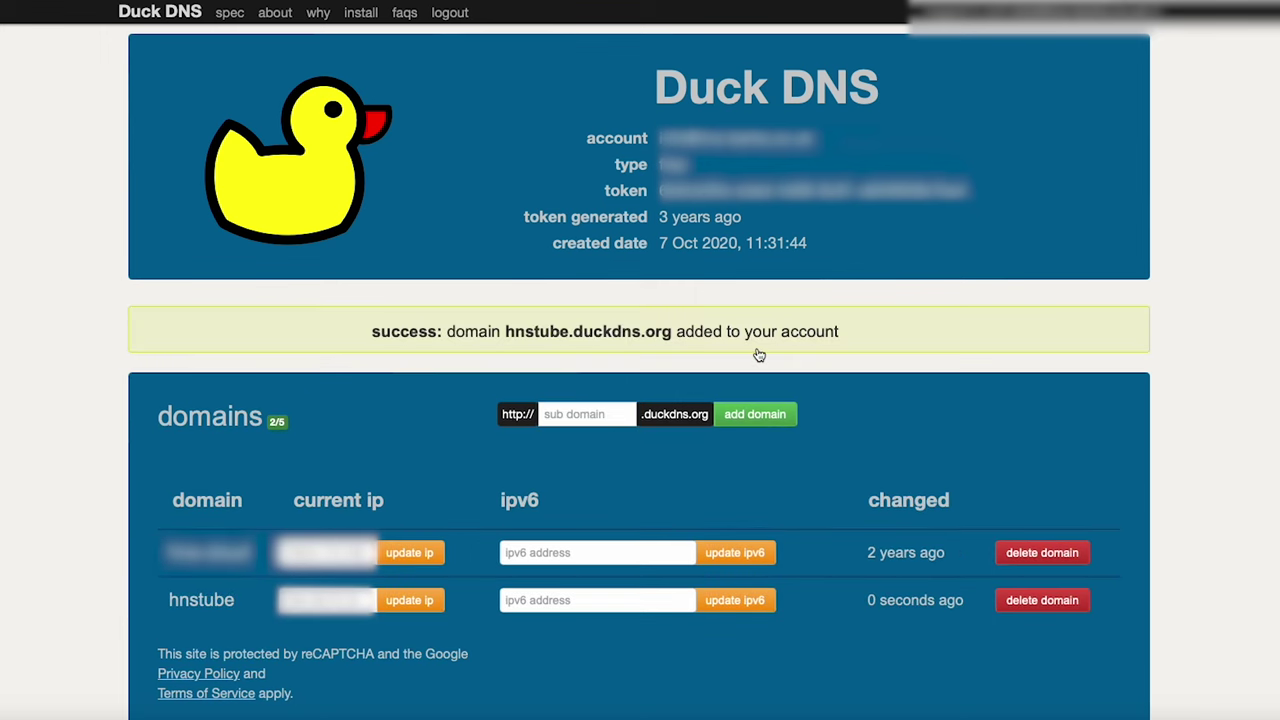
pyautogui.scroll(-3, 565, 508)
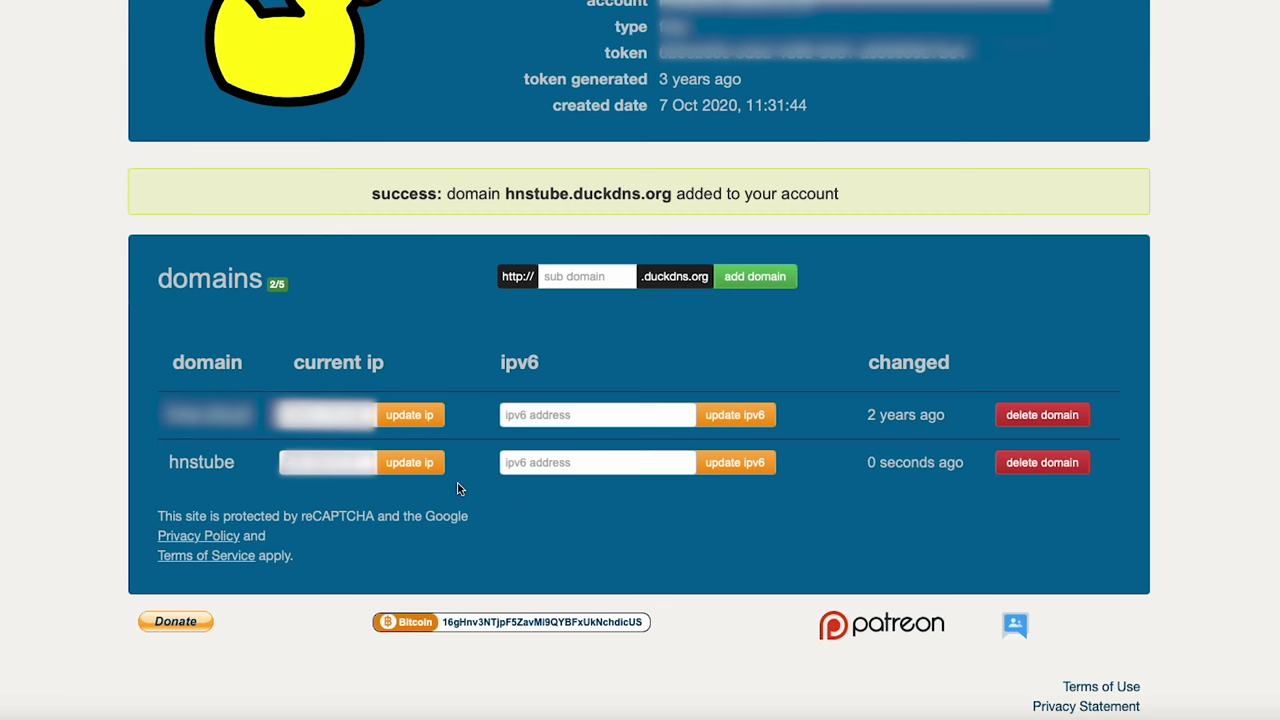
pyautogui.scroll(3, 458, 488)
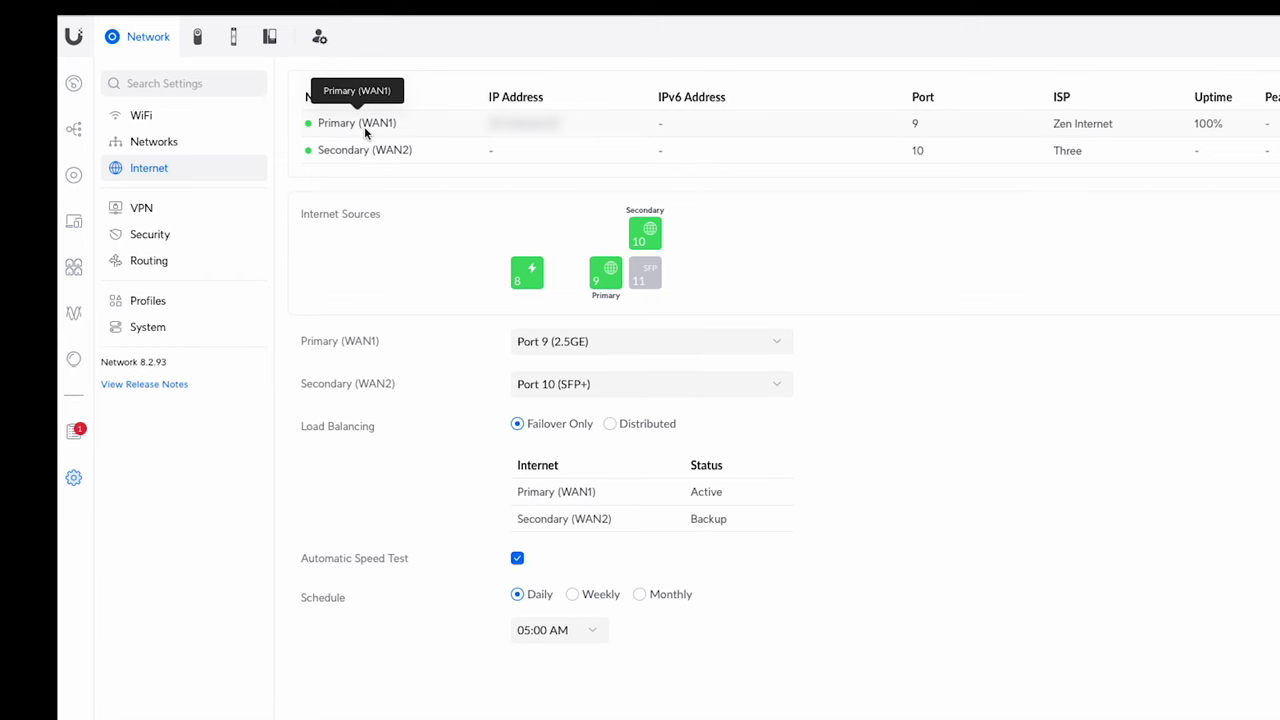
# Create a Dynamic DNS entry on Primary (WAN1) with service duckdns and hostname hnstube.duckdns.org.
pyautogui.click(366, 132)
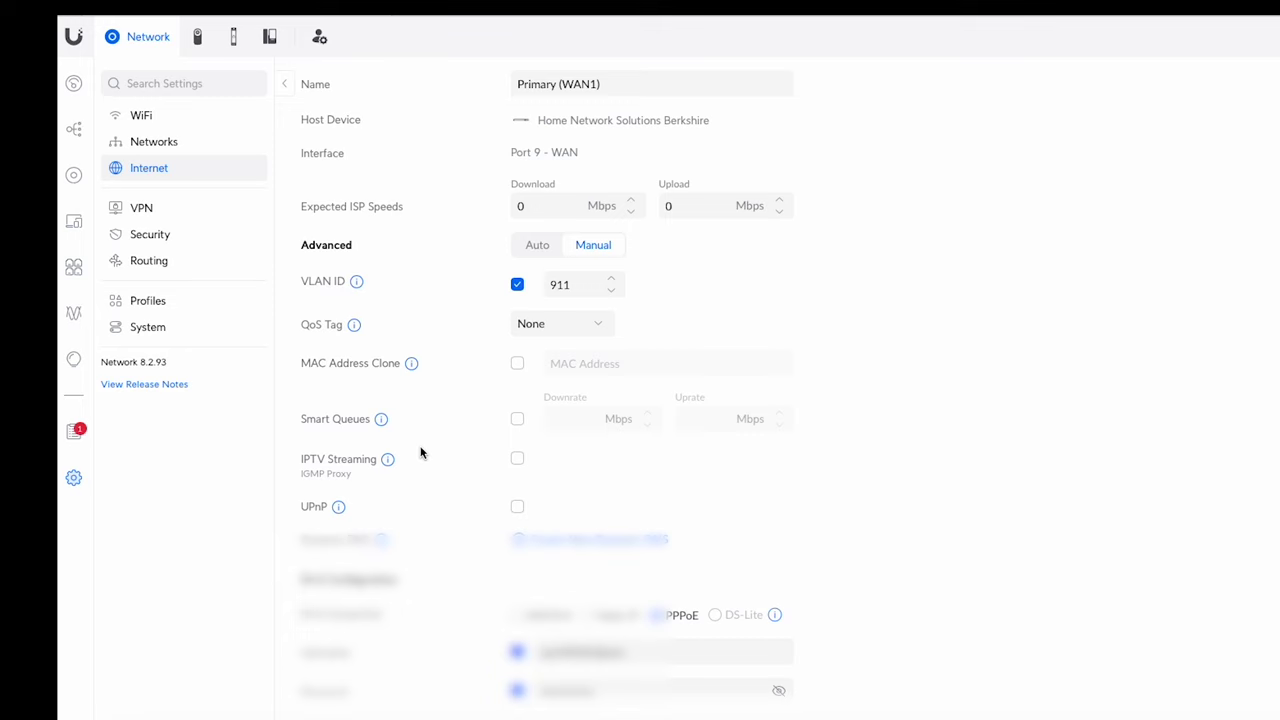
pyautogui.scroll(-2, 420, 450)
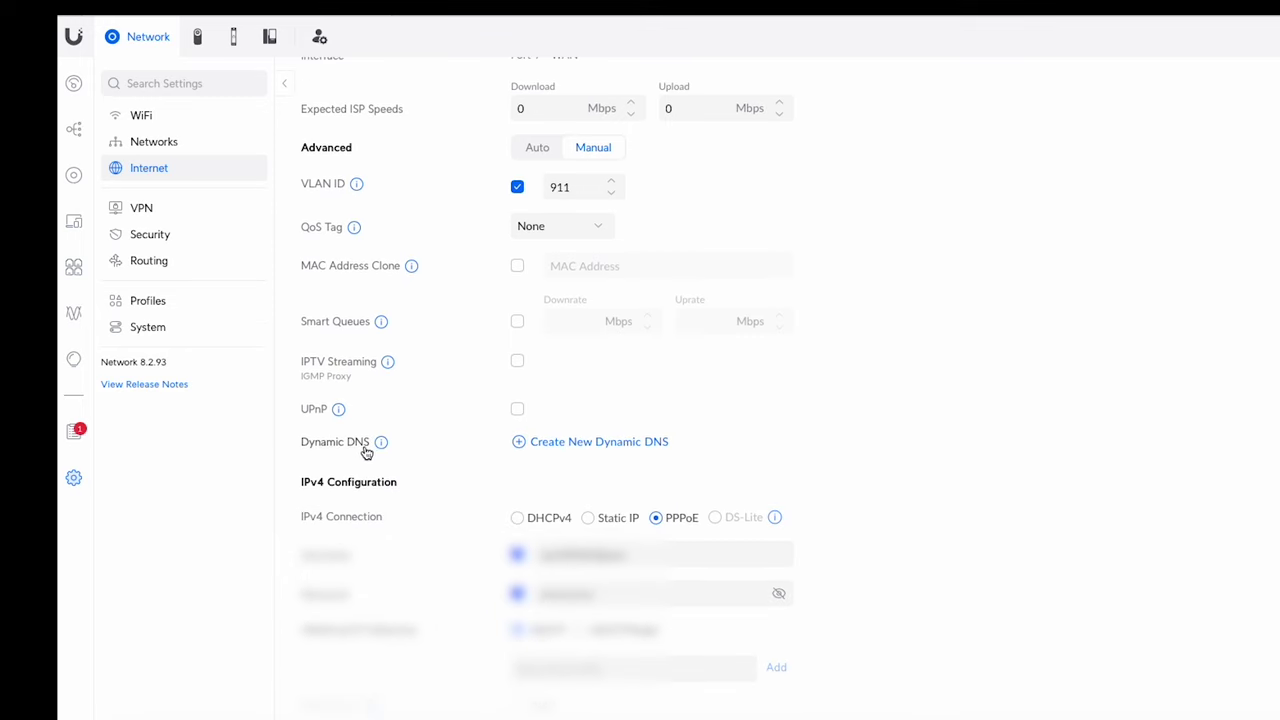
pyautogui.click(579, 444)
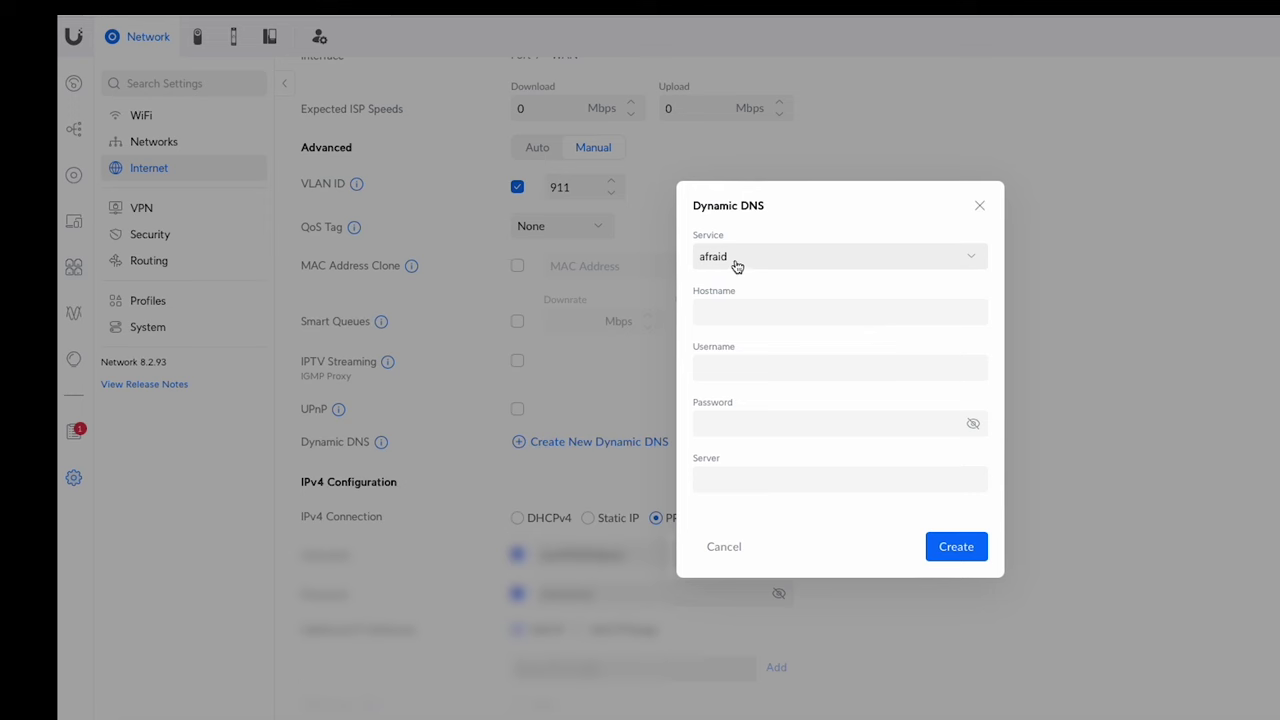
pyautogui.click(736, 262)
pyautogui.scroll(-3, 737, 357)
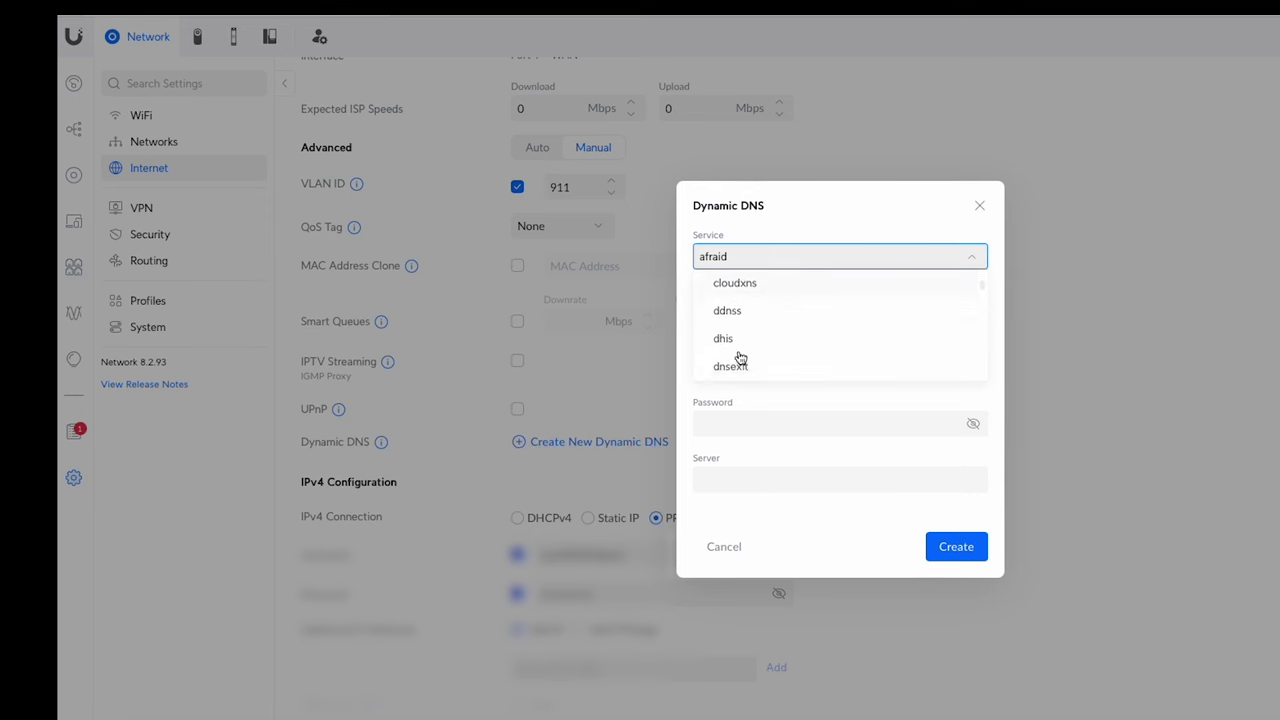
pyautogui.scroll(-2, 737, 357)
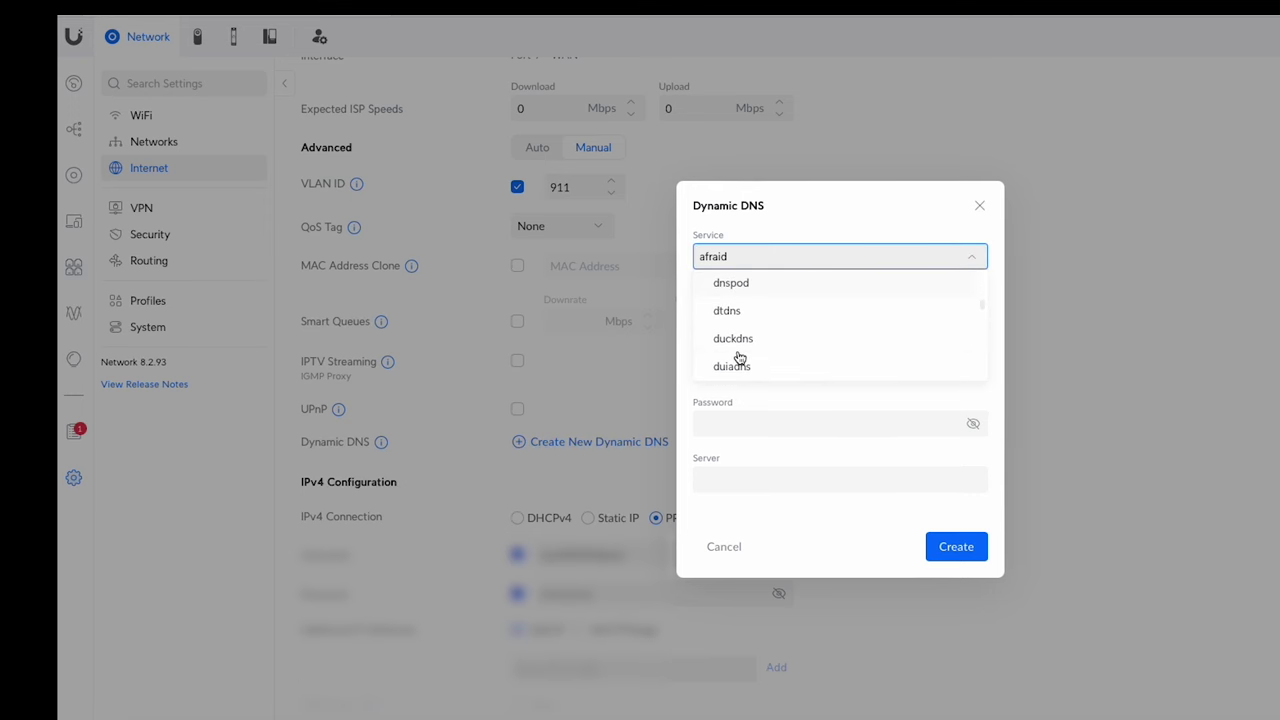
pyautogui.click(739, 345)
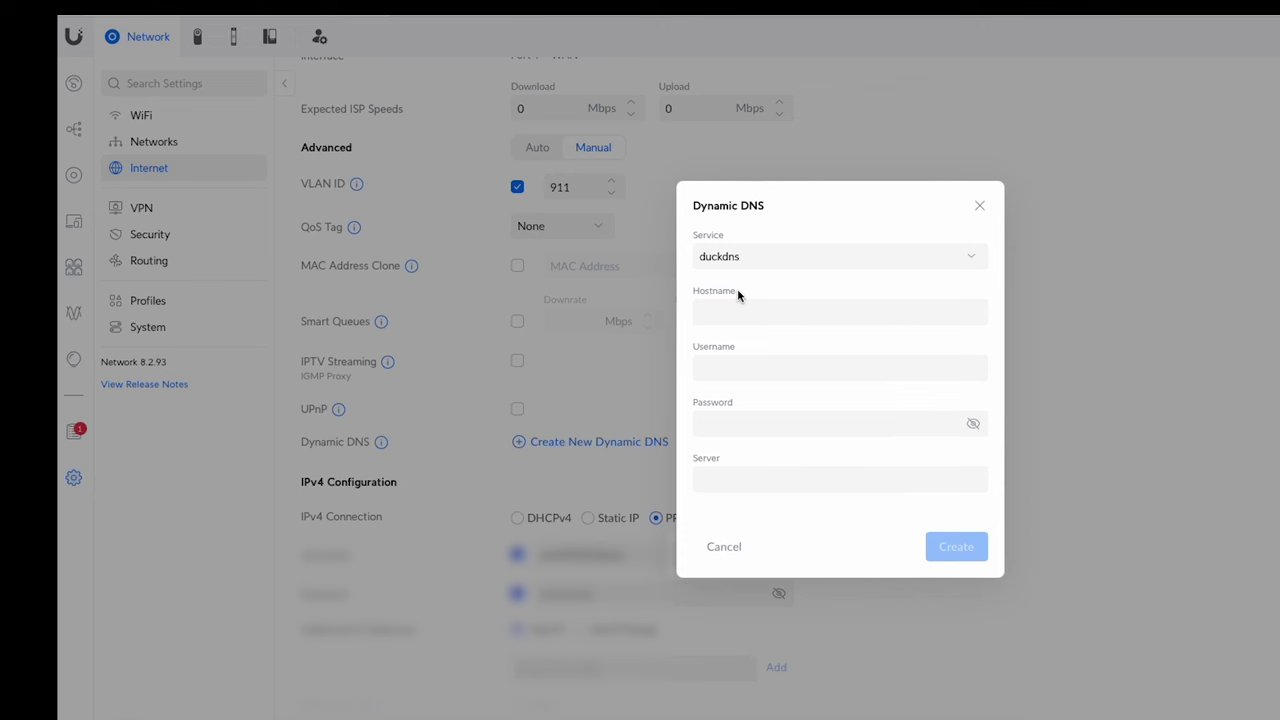
pyautogui.click(746, 312)
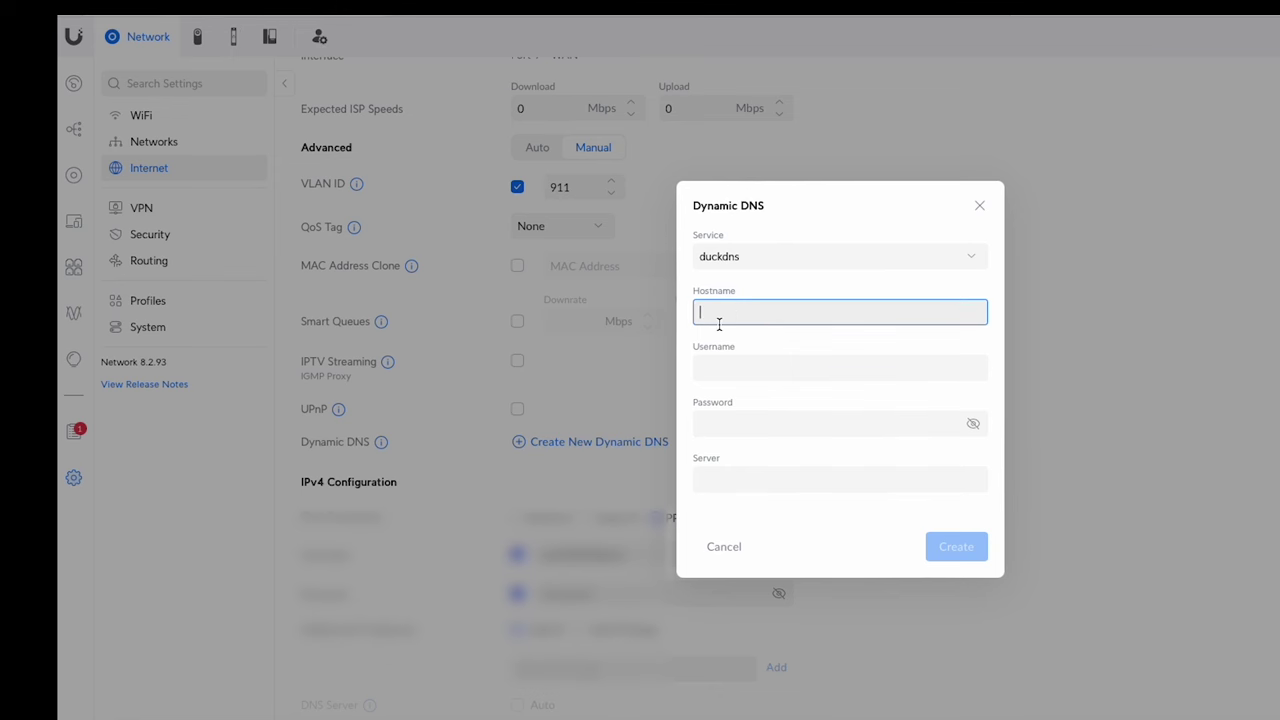
pyautogui.write('hnstube.duck')
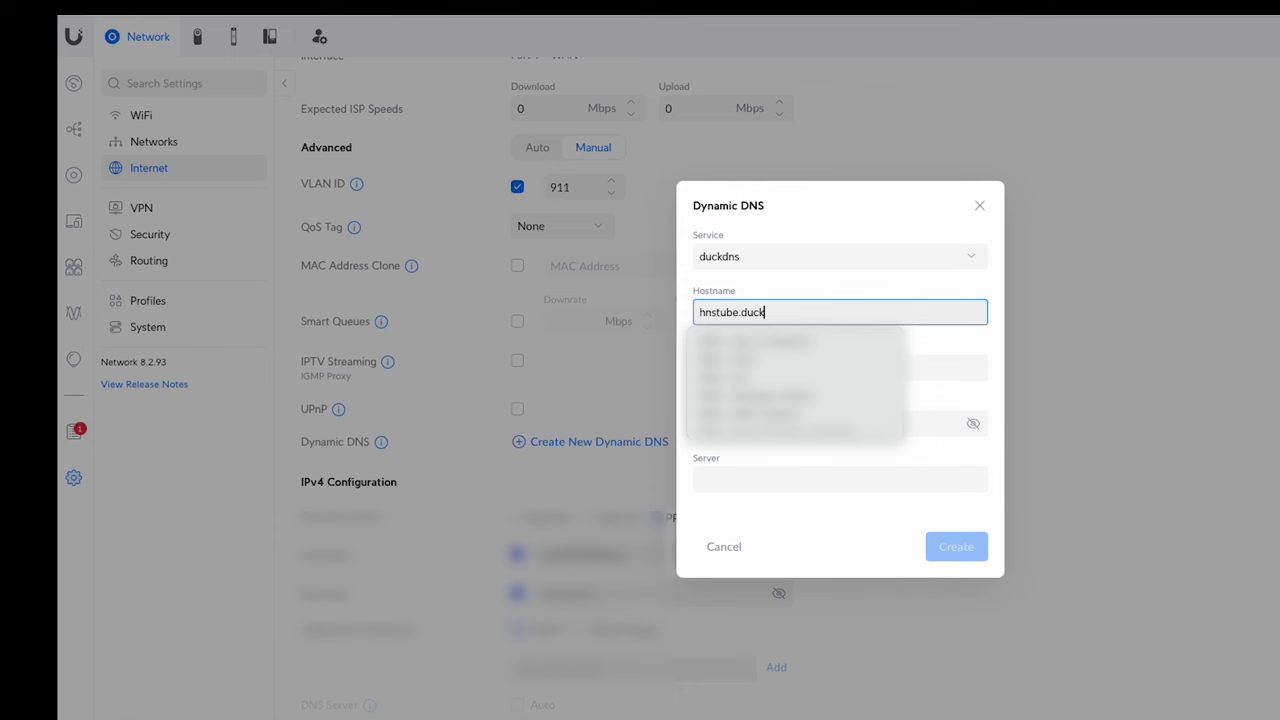
pyautogui.write('dns.org')
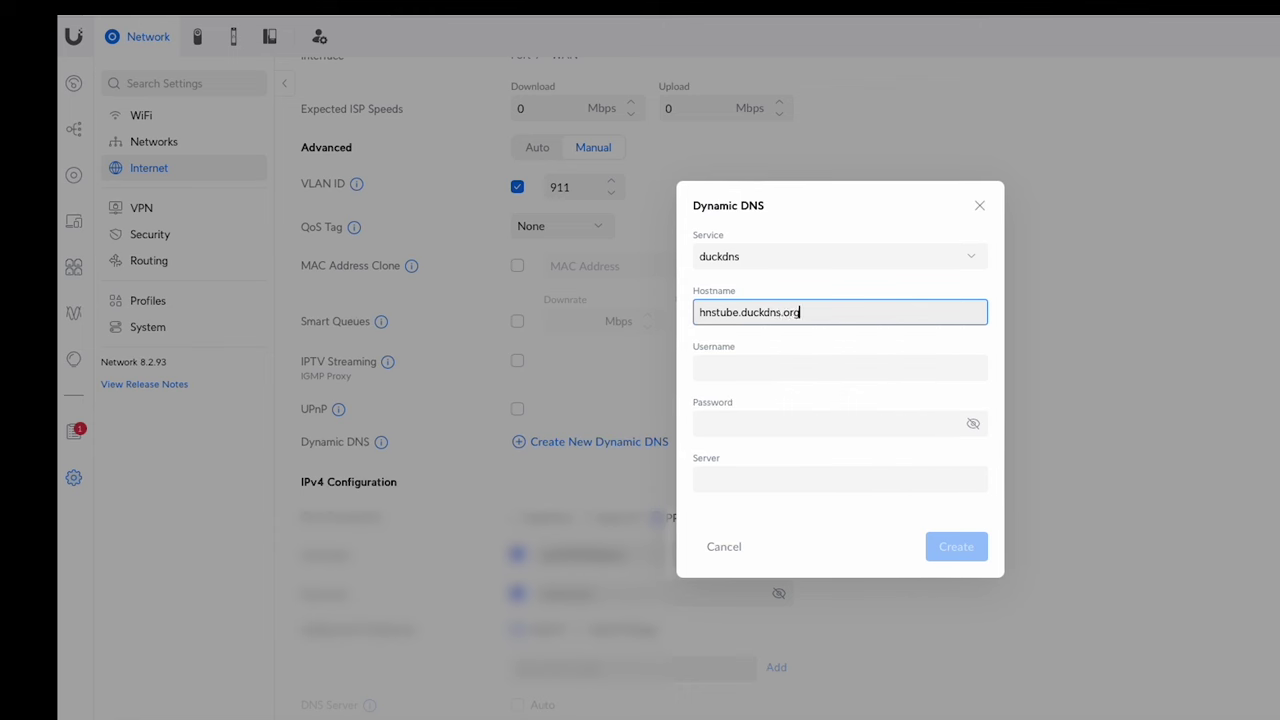
# Copy the Duck DNS account value and paste it into the entry's Username field.
pyautogui.click(752, 372)
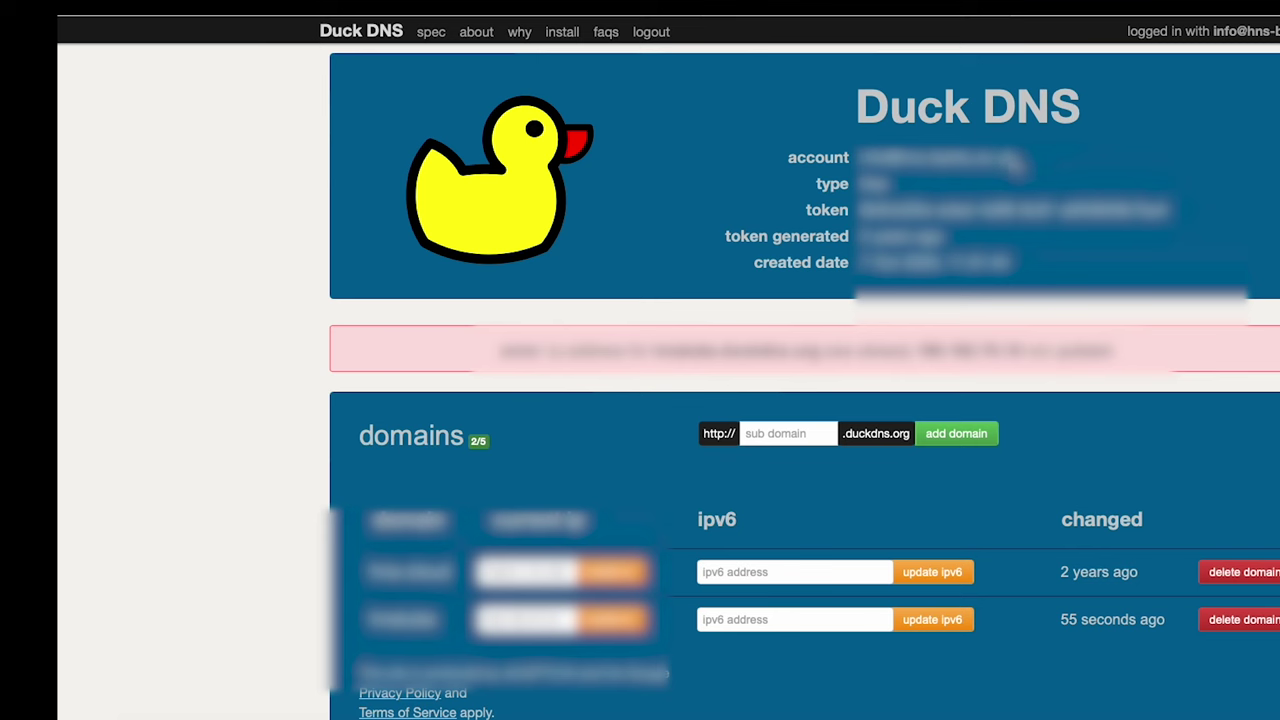
pyautogui.rightClick(860, 157)
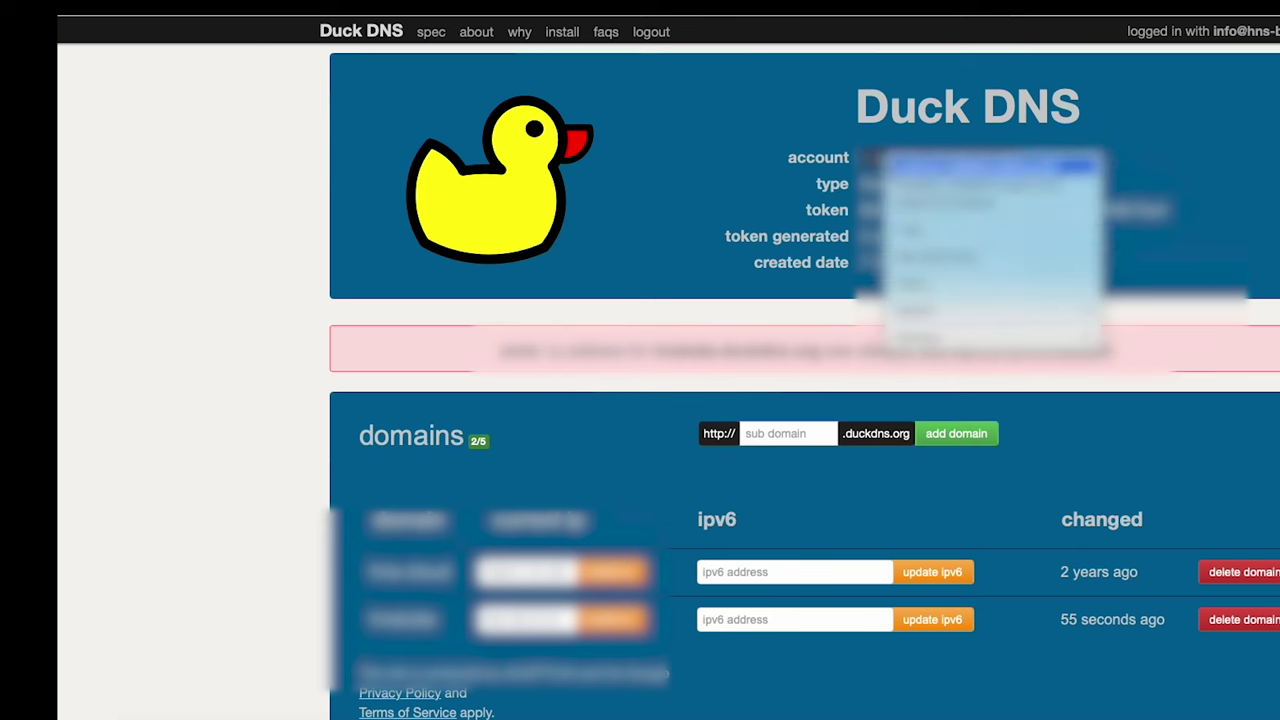
pyautogui.click(980, 229)
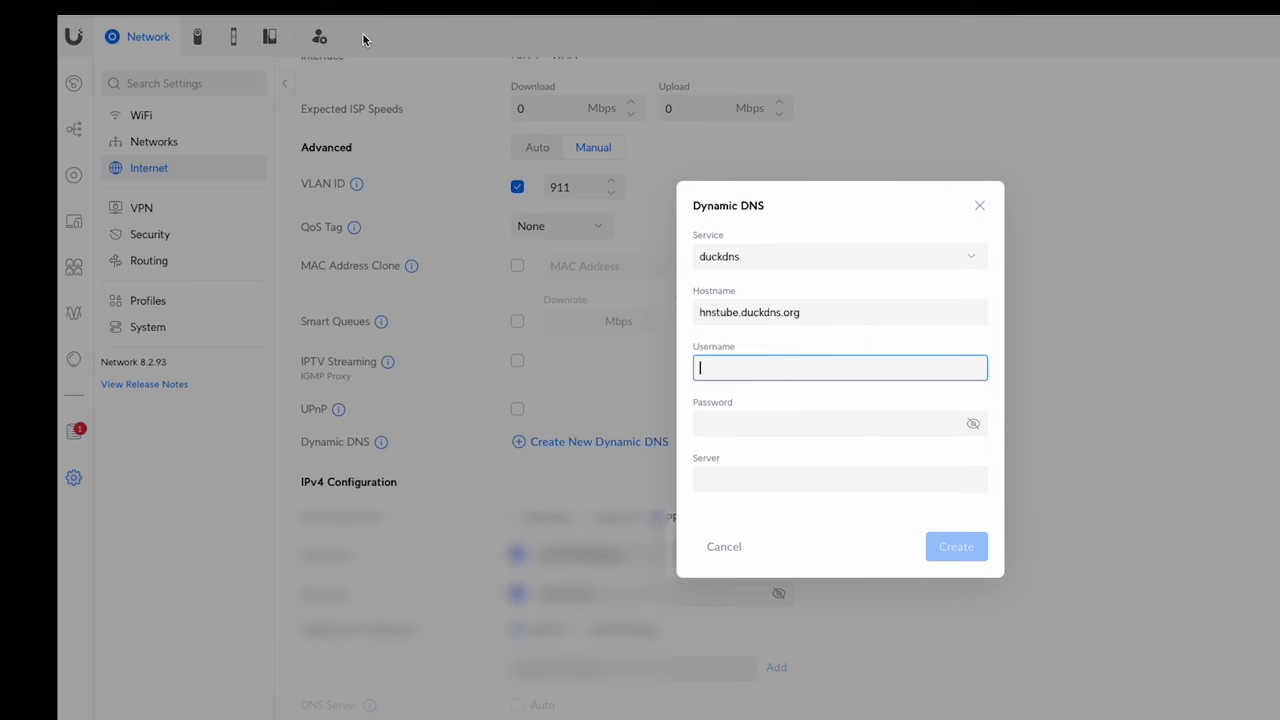
pyautogui.rightClick(766, 366)
pyautogui.click(796, 412)
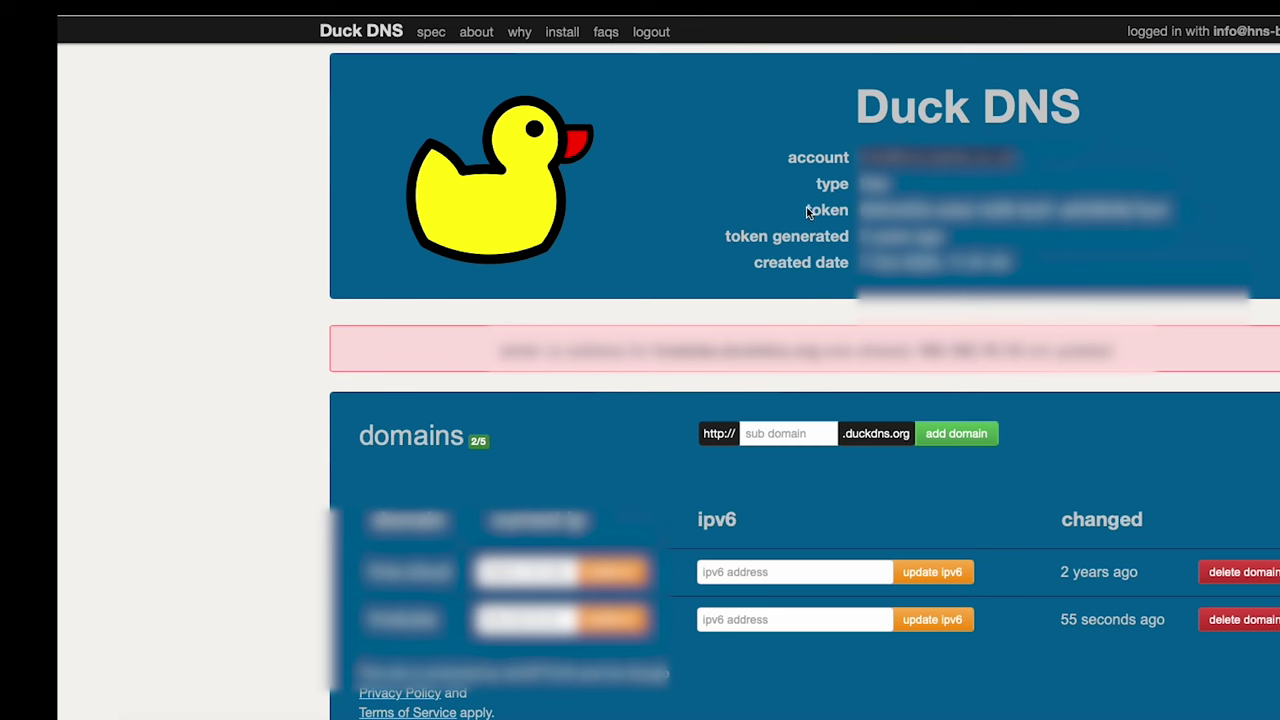
# Copy the Duck DNS token and paste it as the entry's Password.
pyautogui.moveTo(862, 210); pyautogui.dragTo(1128, 210)
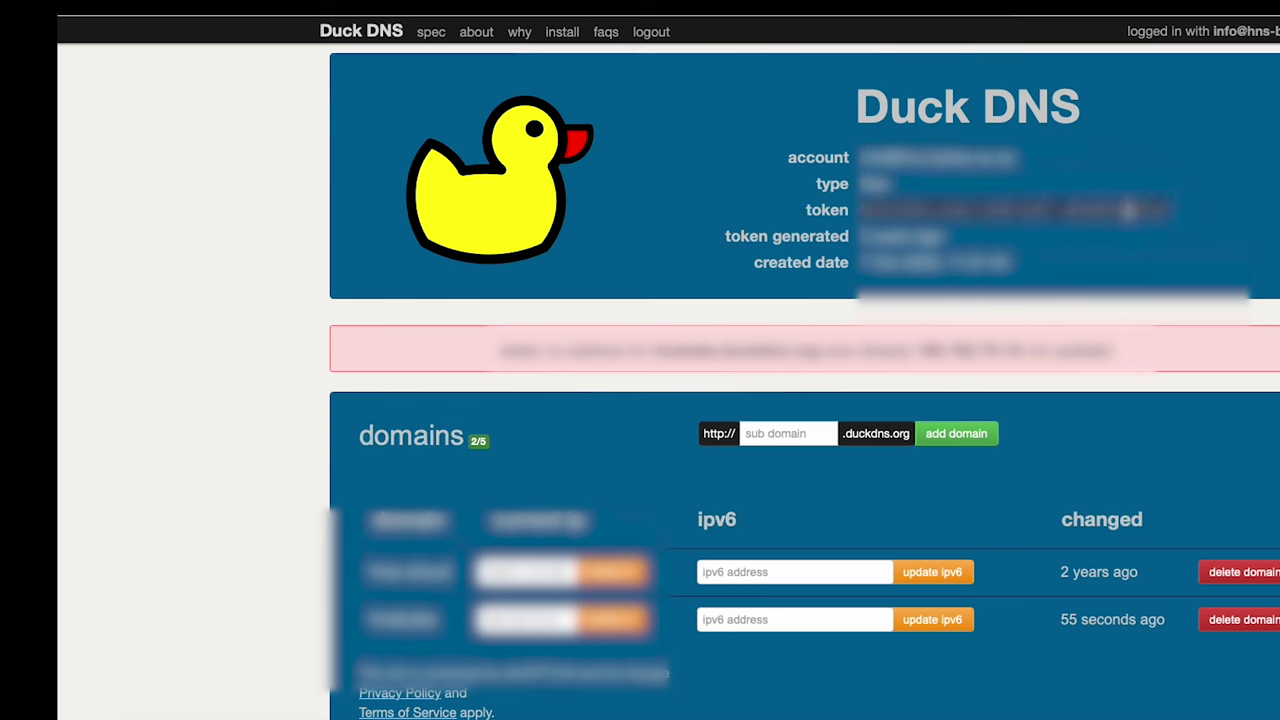
pyautogui.rightClick(1128, 210)
pyautogui.click(1160, 243)
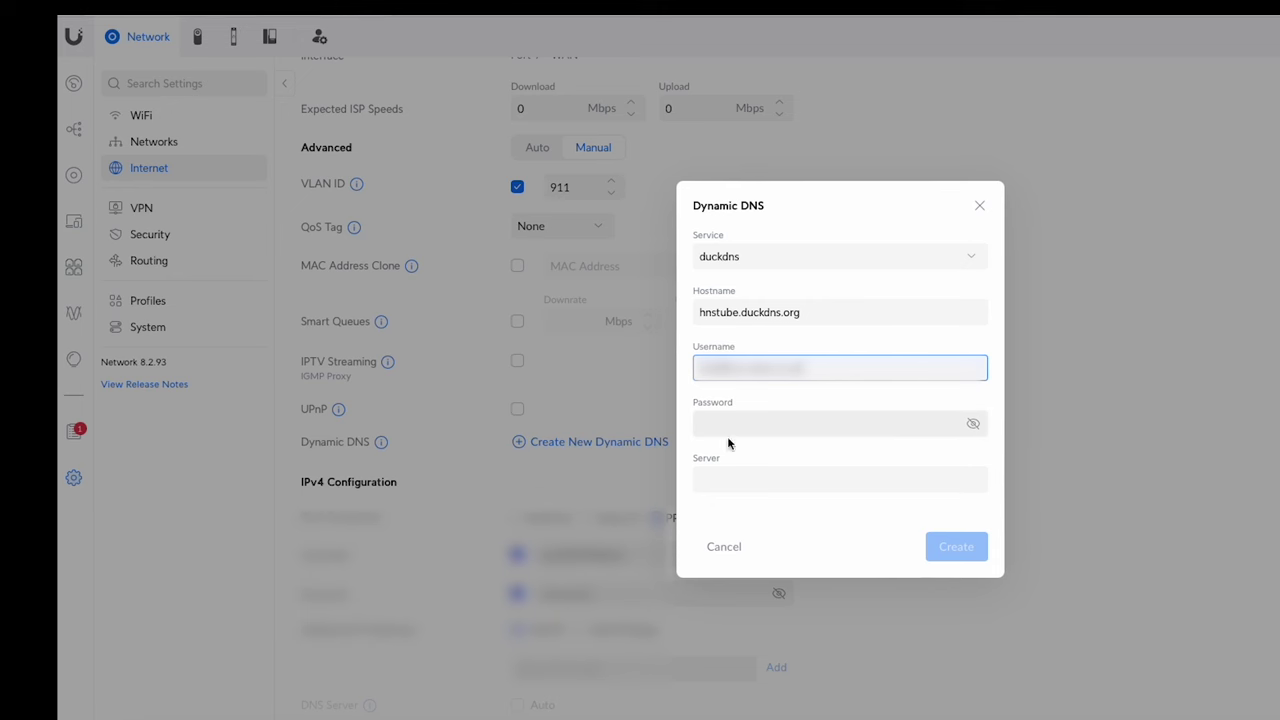
pyautogui.click(731, 424)
pyautogui.rightClick(733, 422)
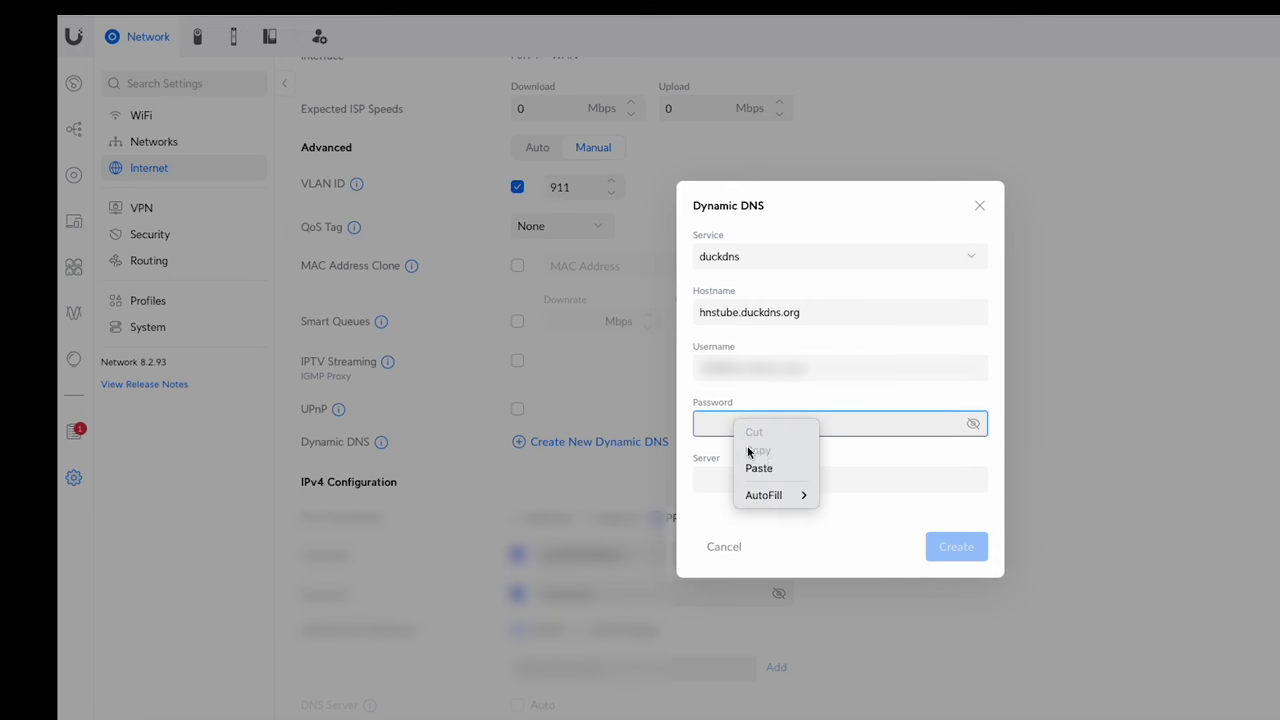
pyautogui.click(755, 467)
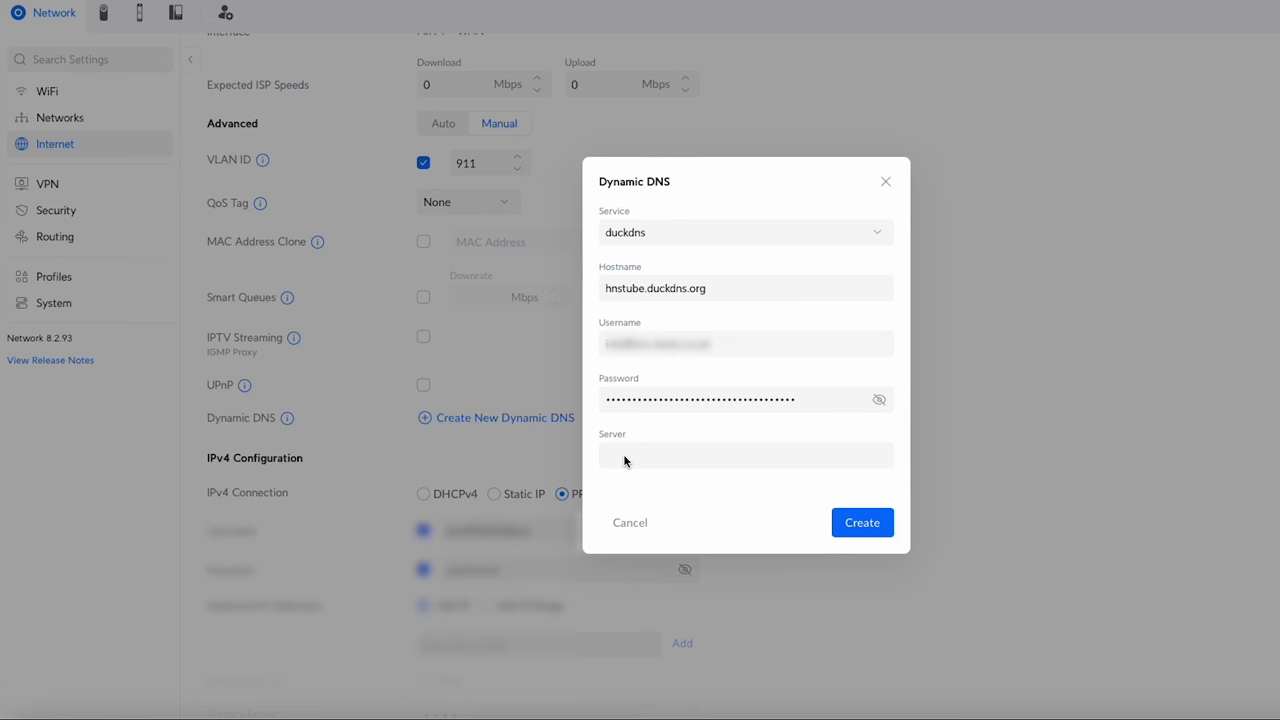
pyautogui.click(641, 452)
pyautogui.rightClick(644, 454)
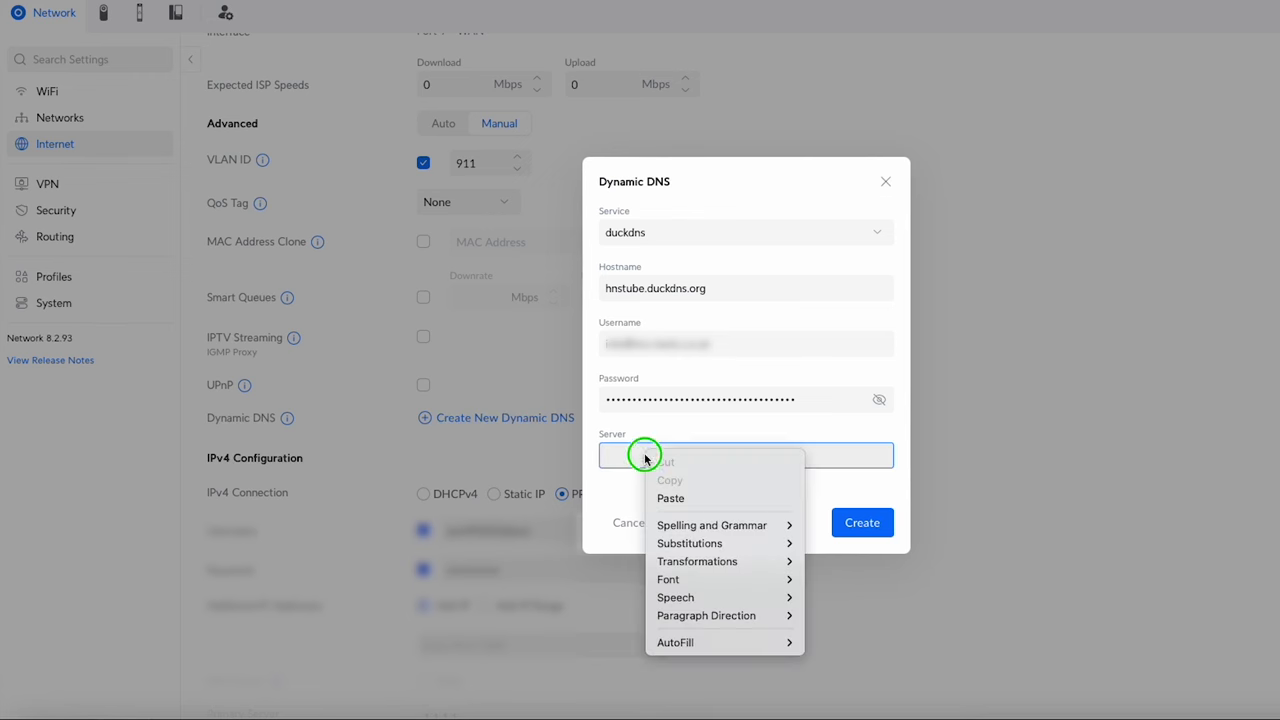
pyautogui.click(688, 498)
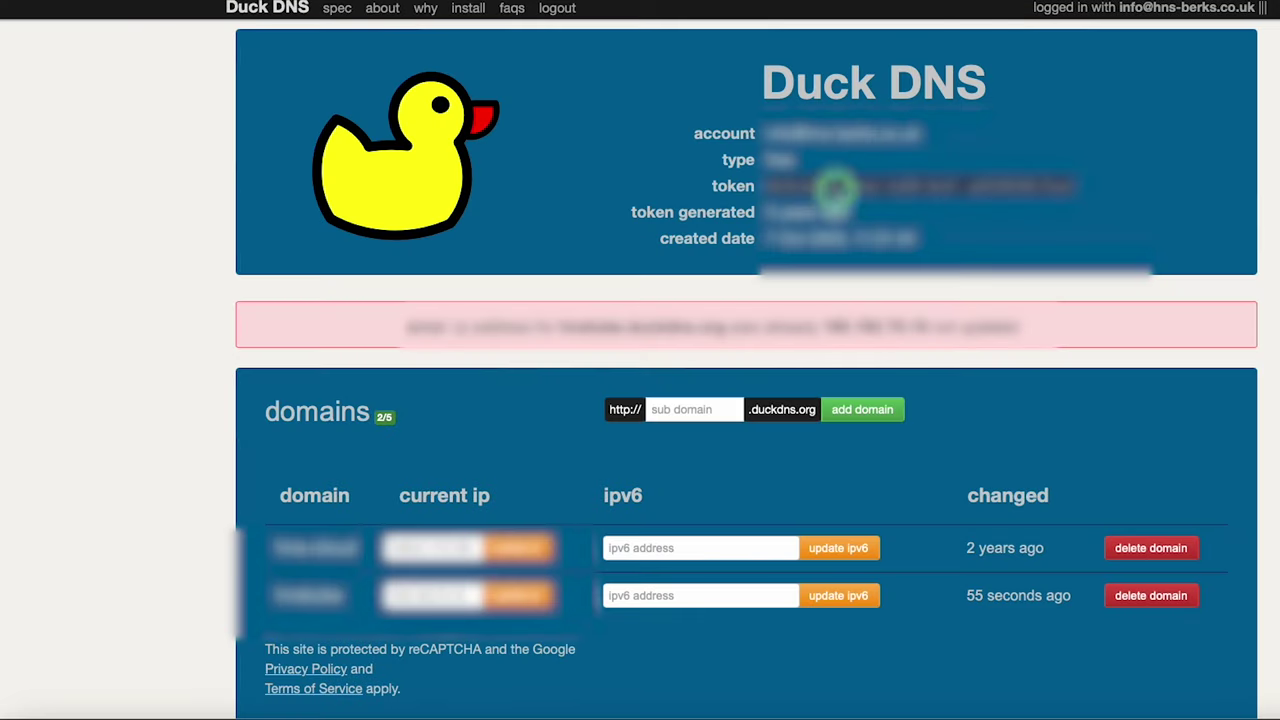
pyautogui.rightClick(836, 186)
pyautogui.click(880, 200)
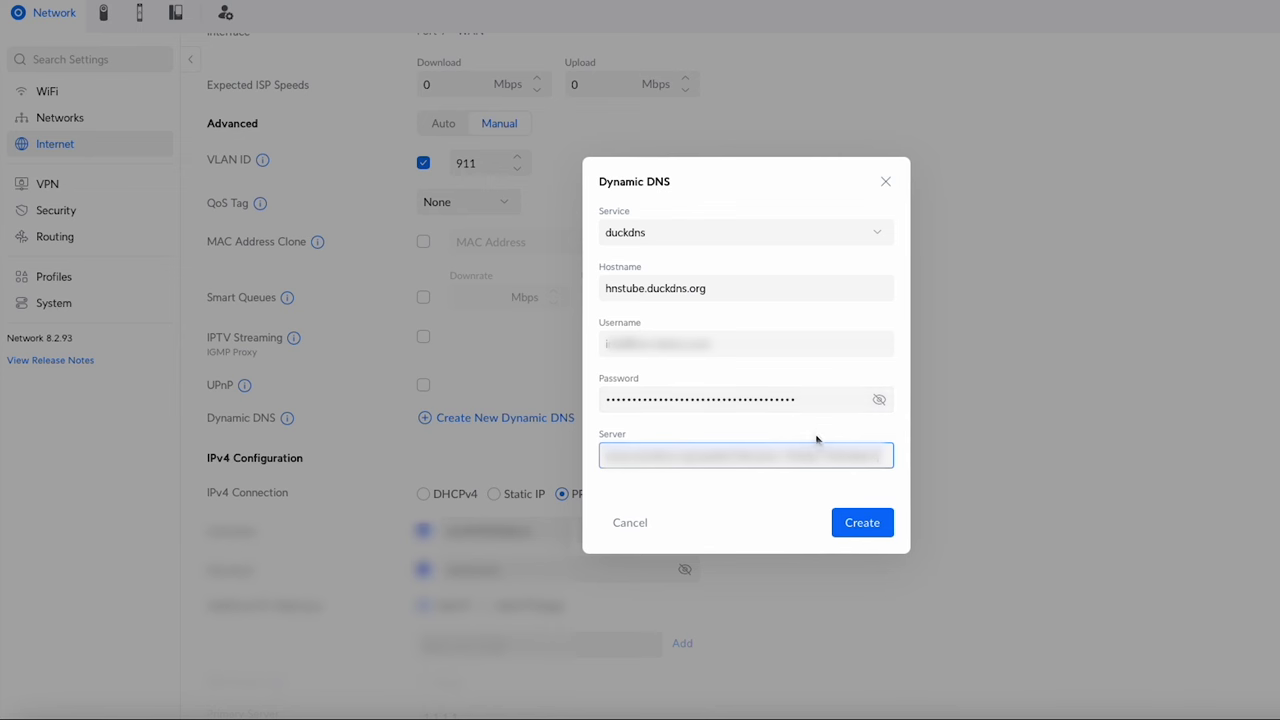
pyautogui.rightClick(885, 456)
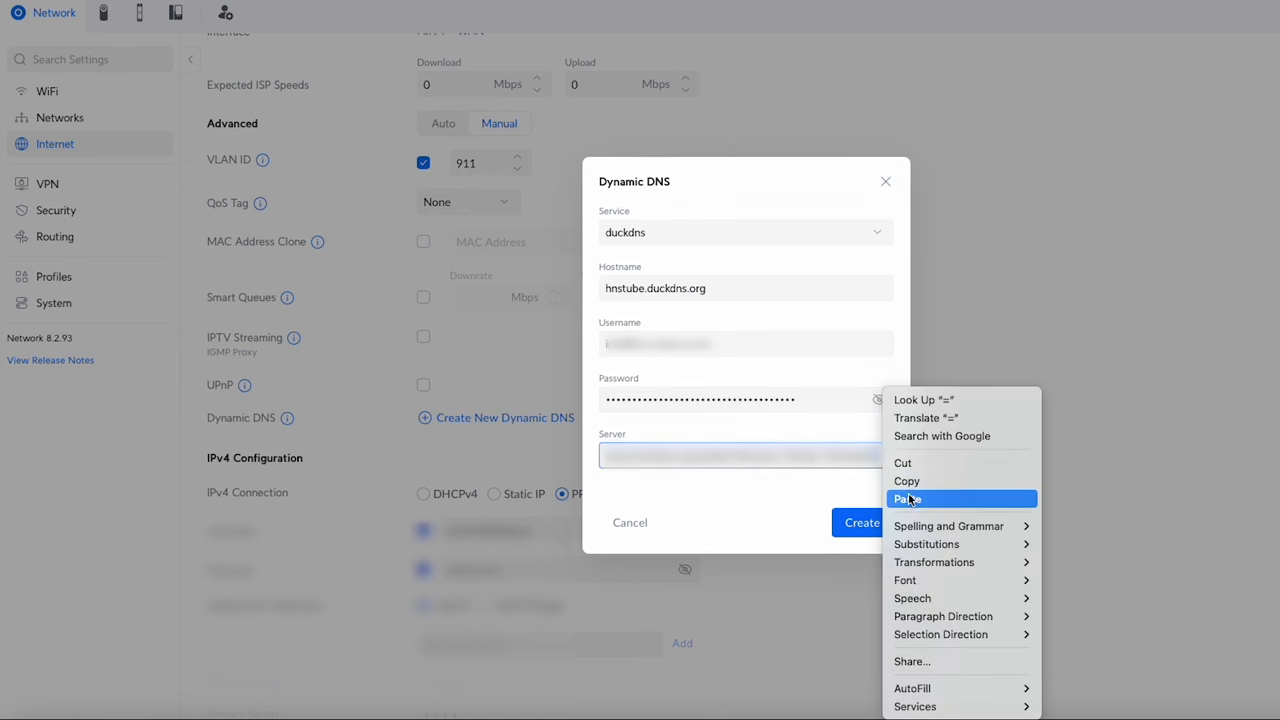
pyautogui.click(908, 500)
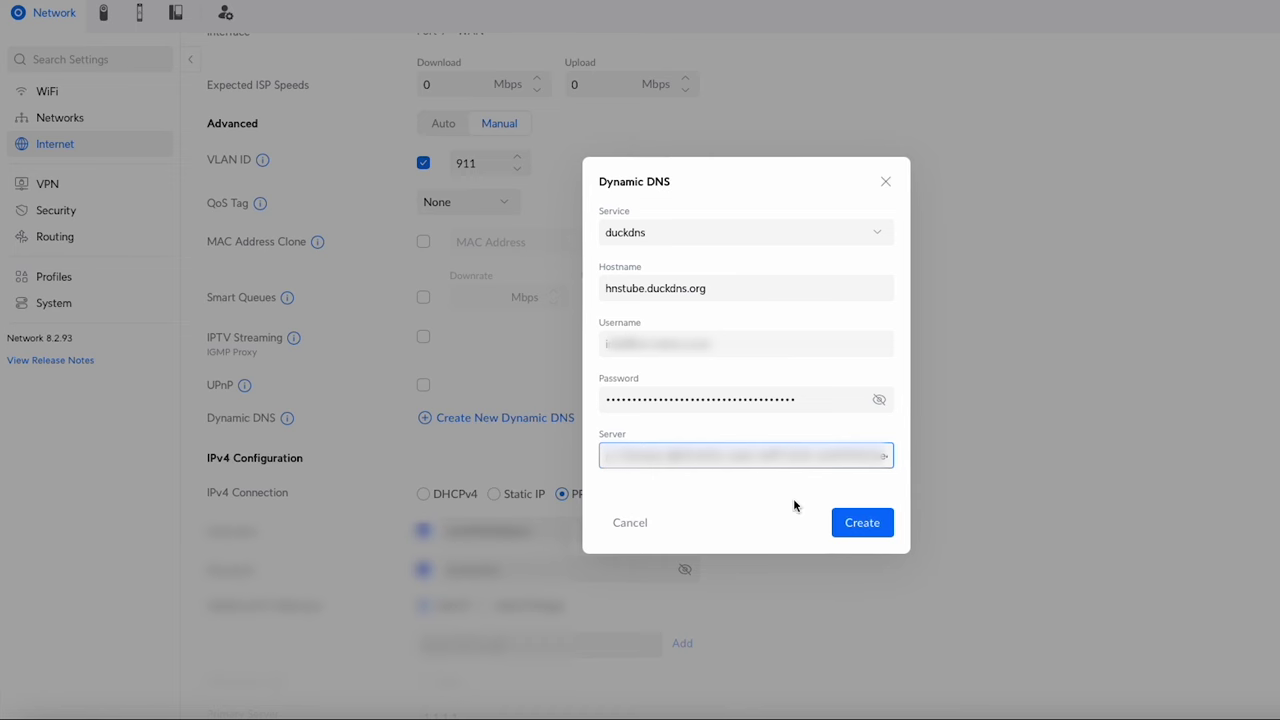
pyautogui.click(862, 530)
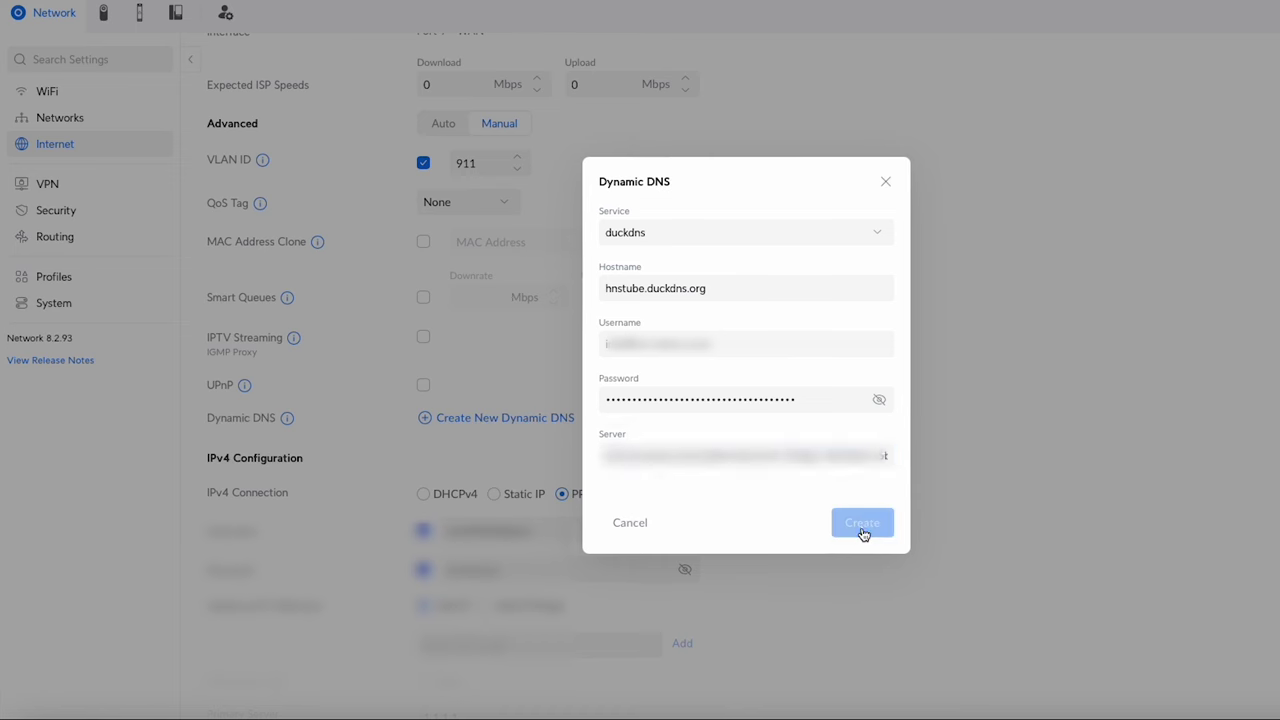
pyautogui.click(729, 412)
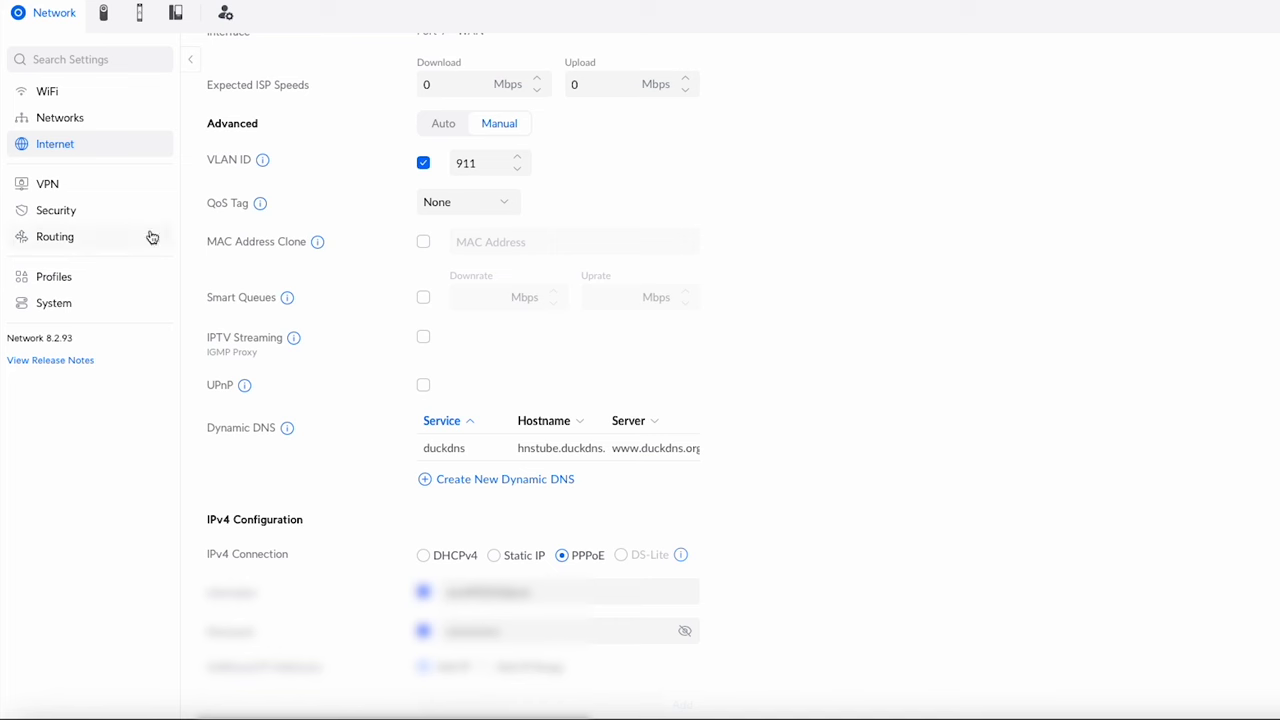
# Start a new port-forwarding rule named CCTV with the source left as Any.
pyautogui.click(73, 219)
pyautogui.click(466, 79)
pyautogui.click(522, 112)
pyautogui.write('CCTV')
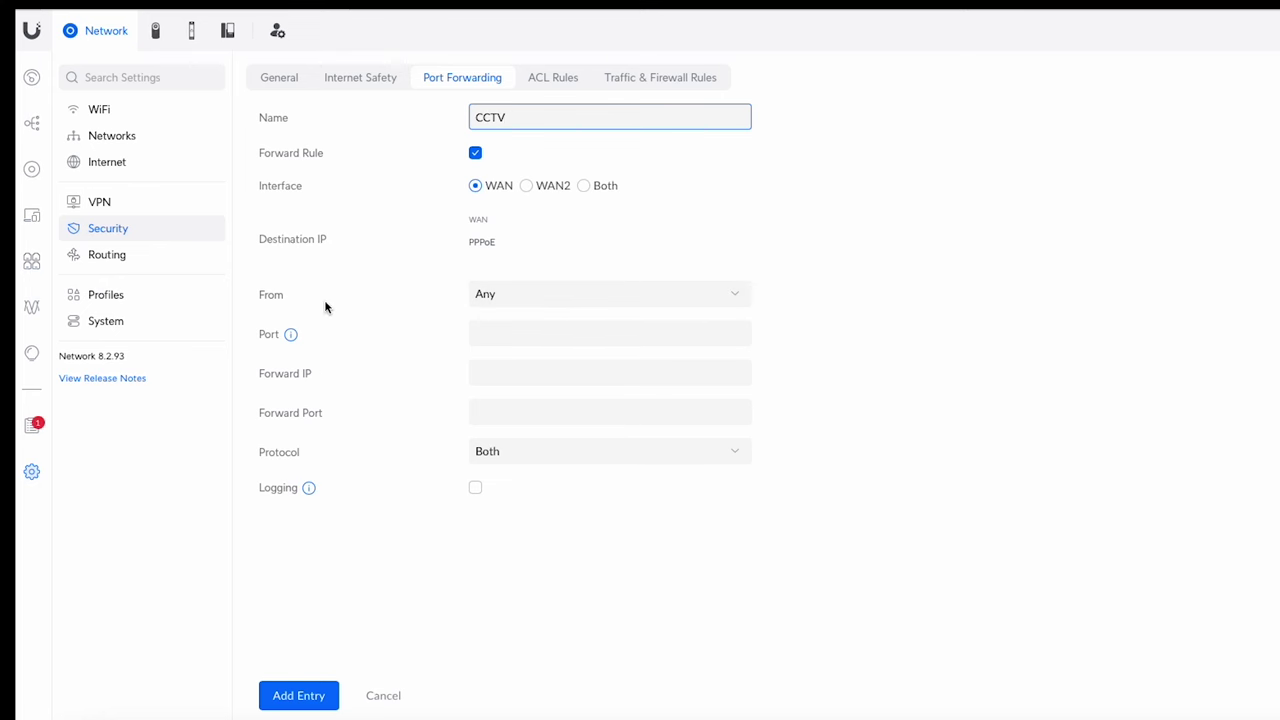
pyautogui.click(561, 296)
pyautogui.click(829, 283)
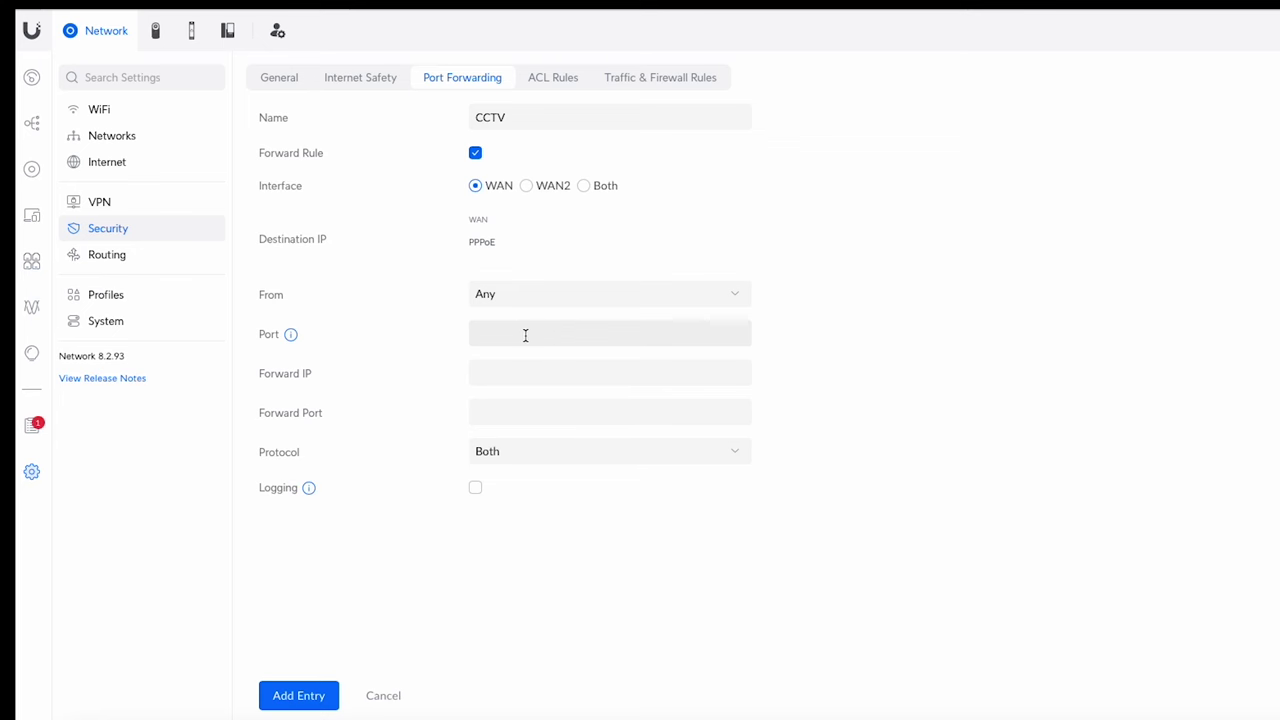
# Forward port 80 to 192.168.200.226:80 on Both protocols with logging, and add the rule.
pyautogui.click(524, 335)
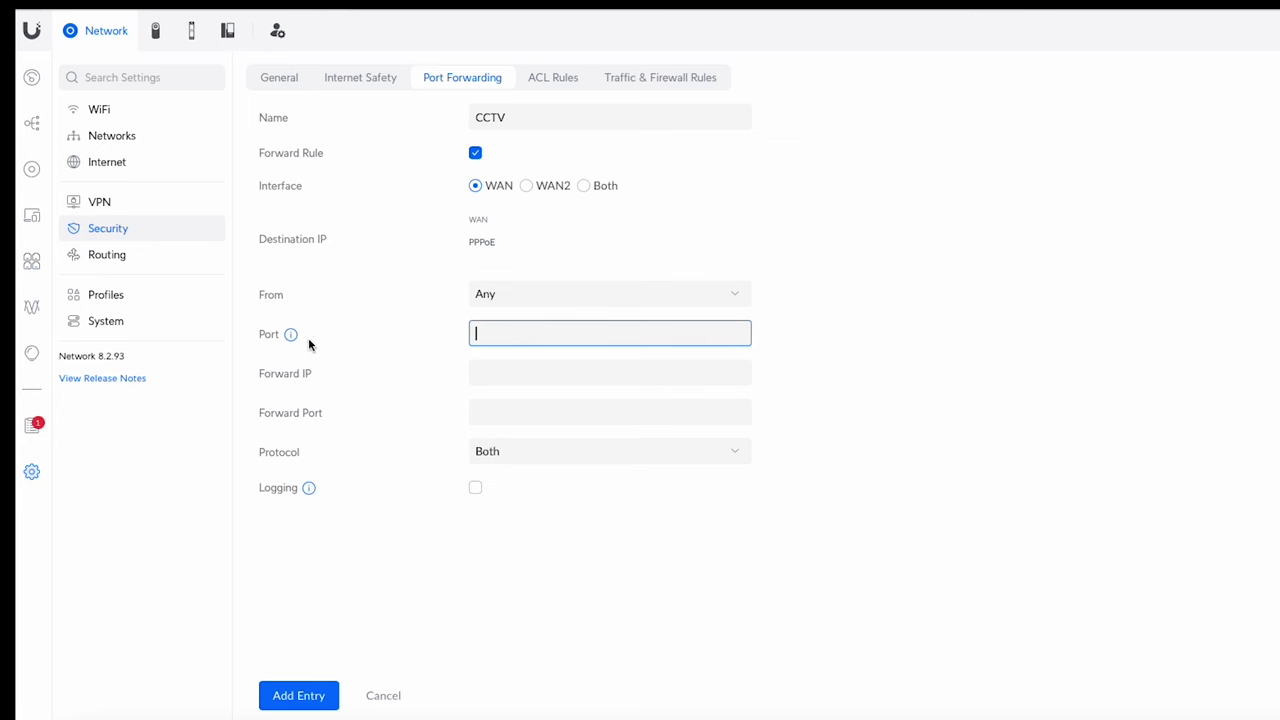
pyautogui.moveTo(290, 336)
pyautogui.write('80')
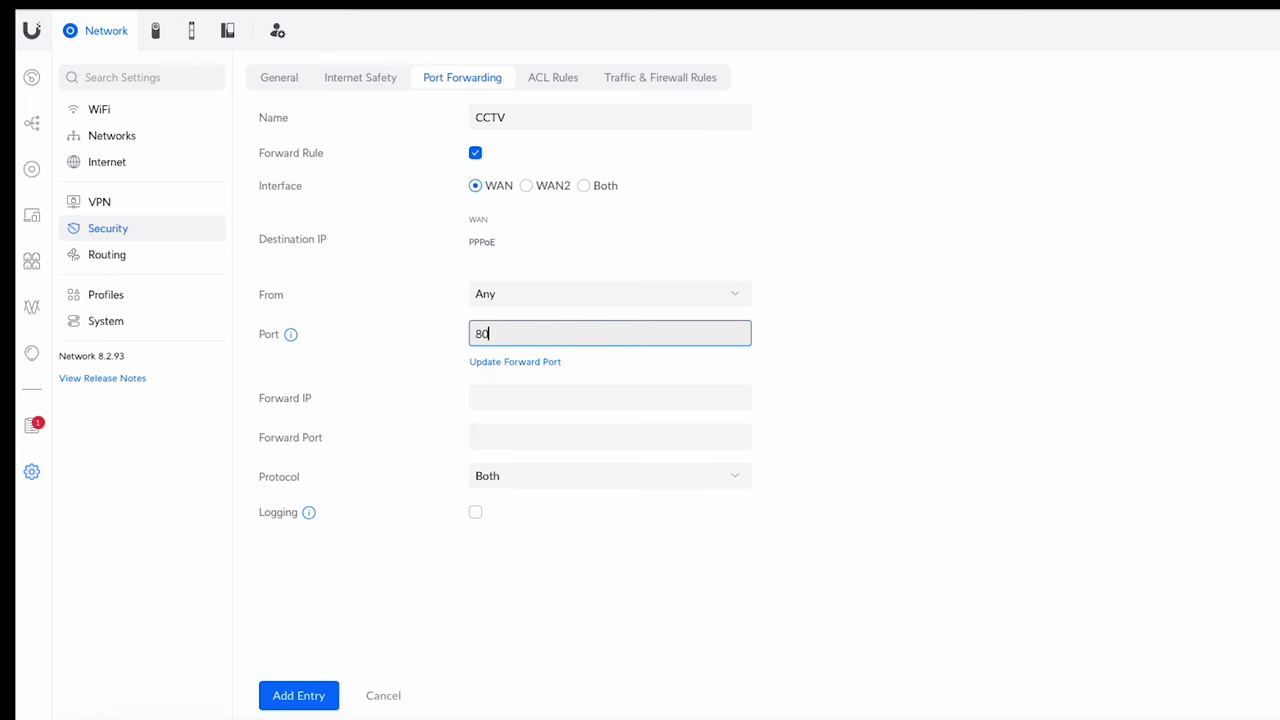
pyautogui.click(526, 362)
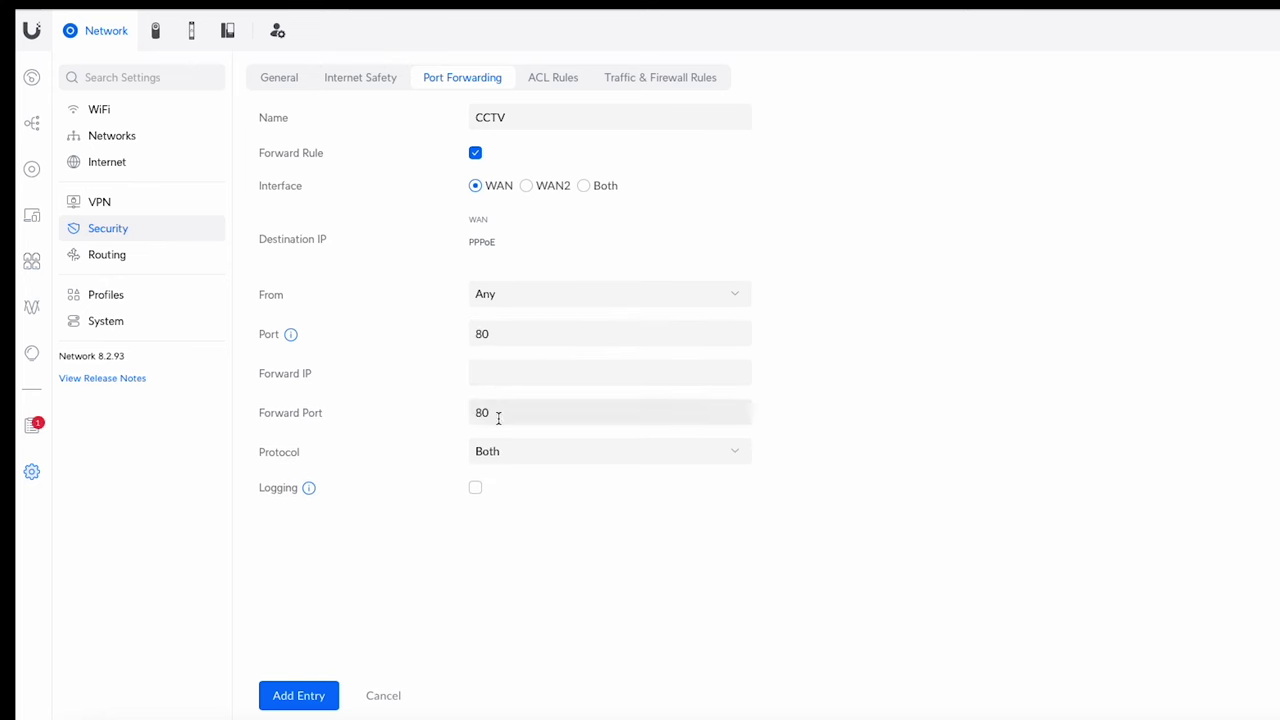
pyautogui.click(498, 371)
pyautogui.write('192.168')
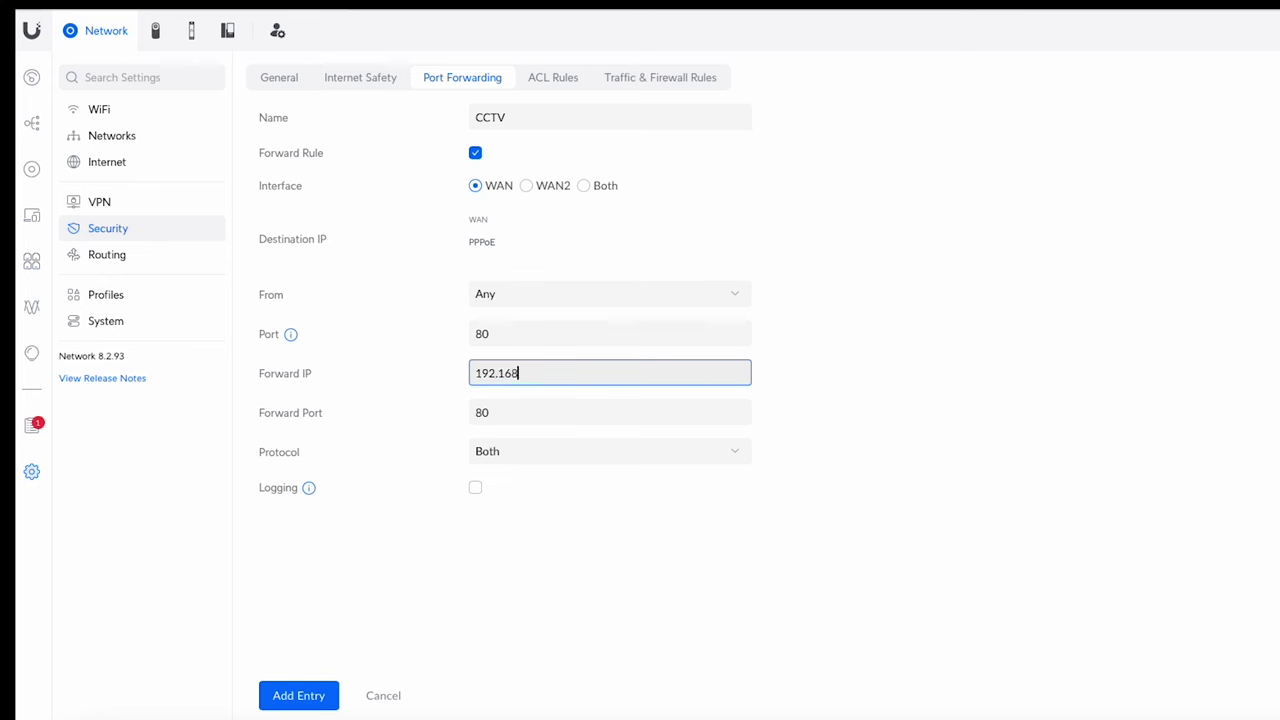
pyautogui.write('.200.')
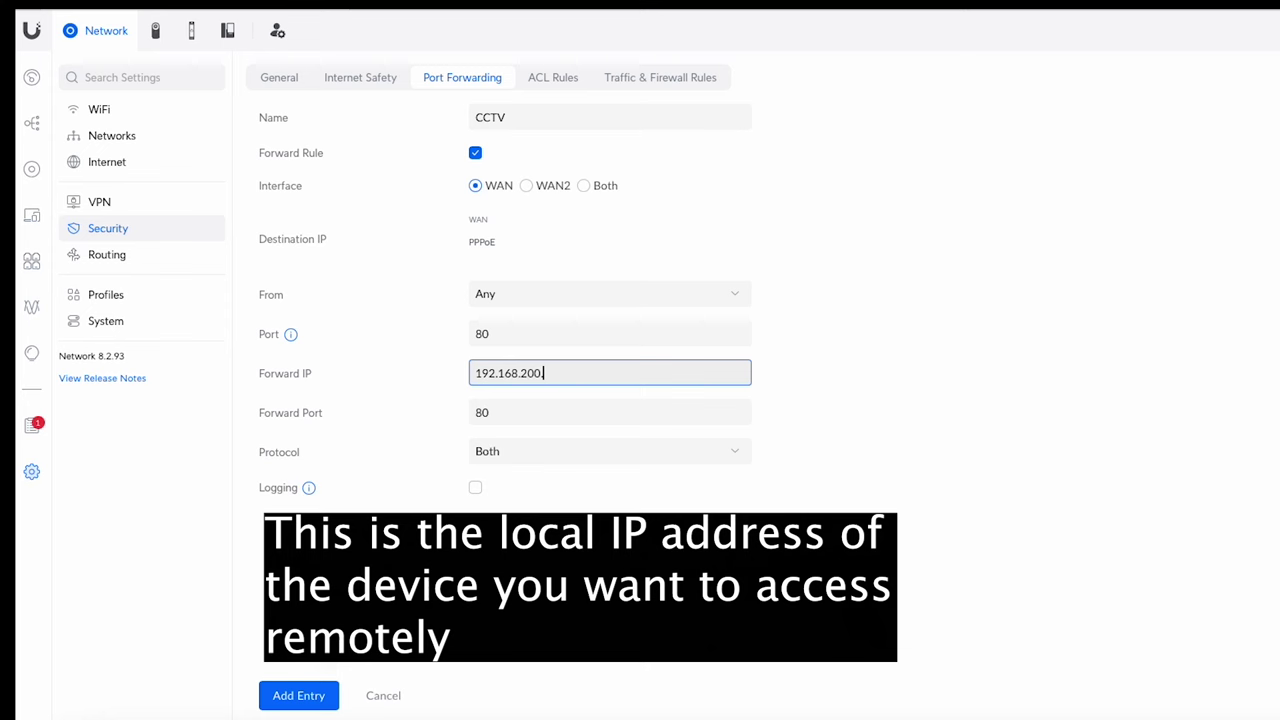
pyautogui.write('226')
pyautogui.click(477, 489)
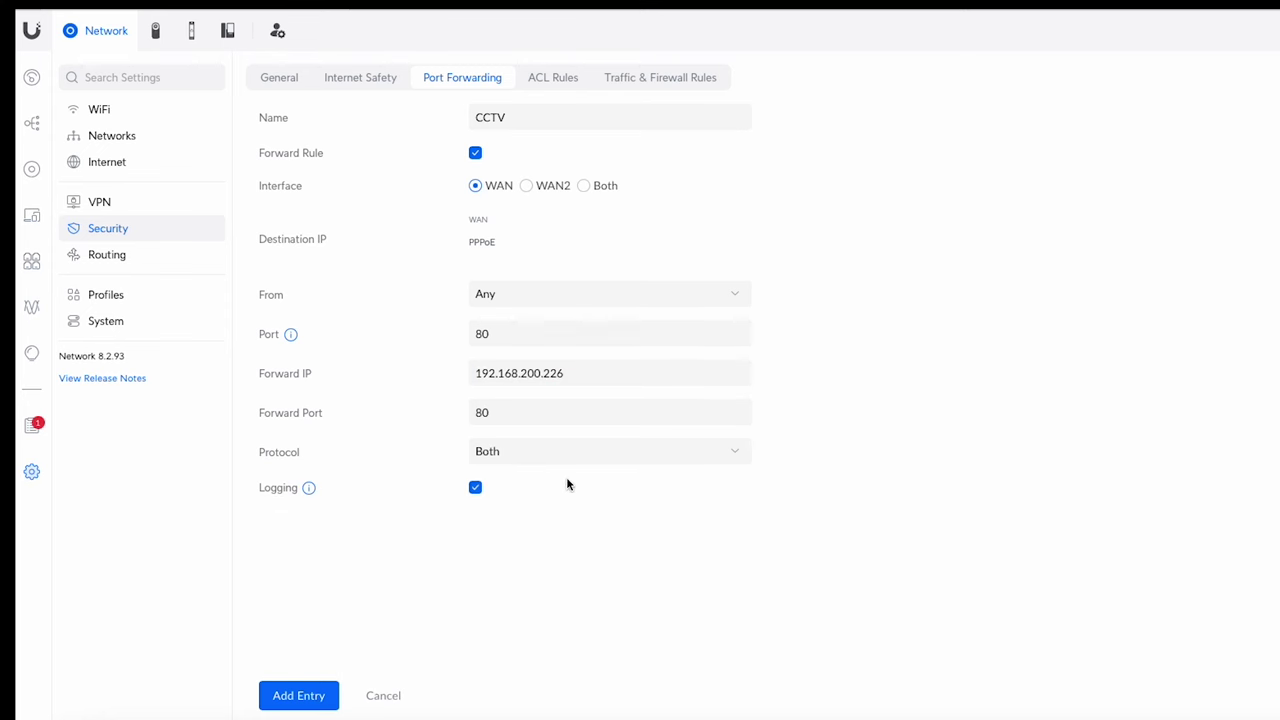
pyautogui.click(500, 451)
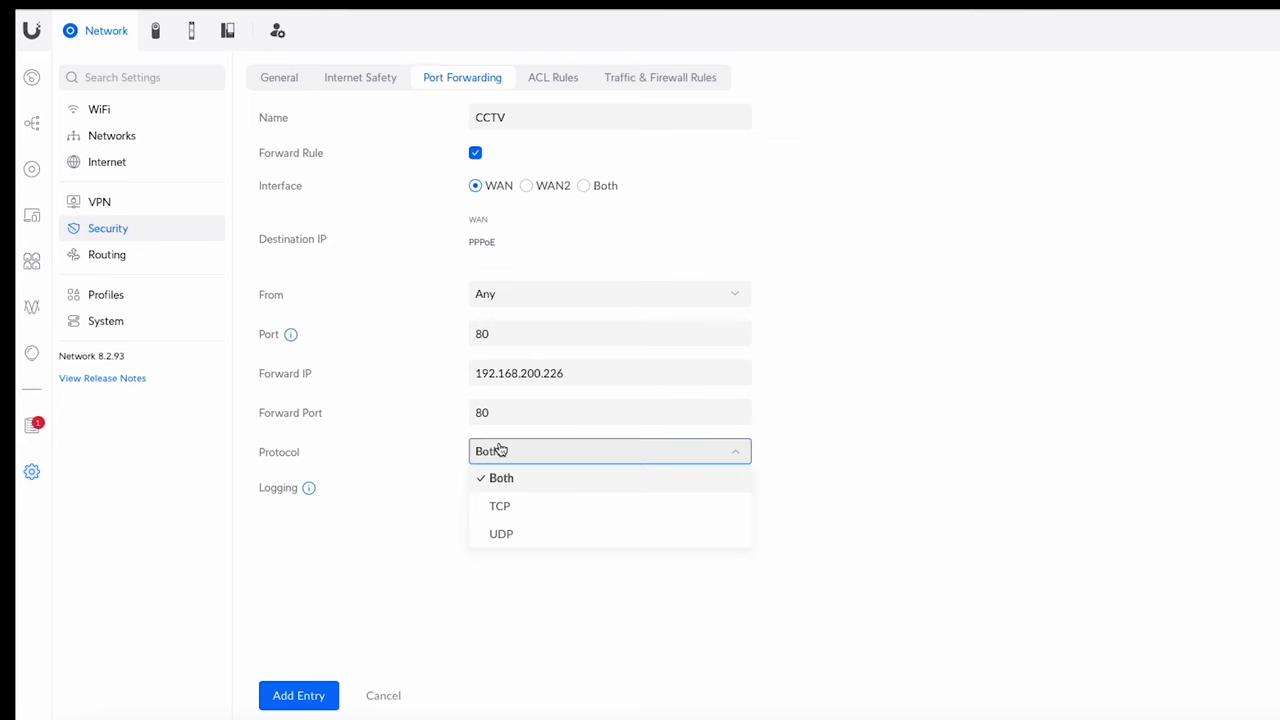
pyautogui.click(806, 452)
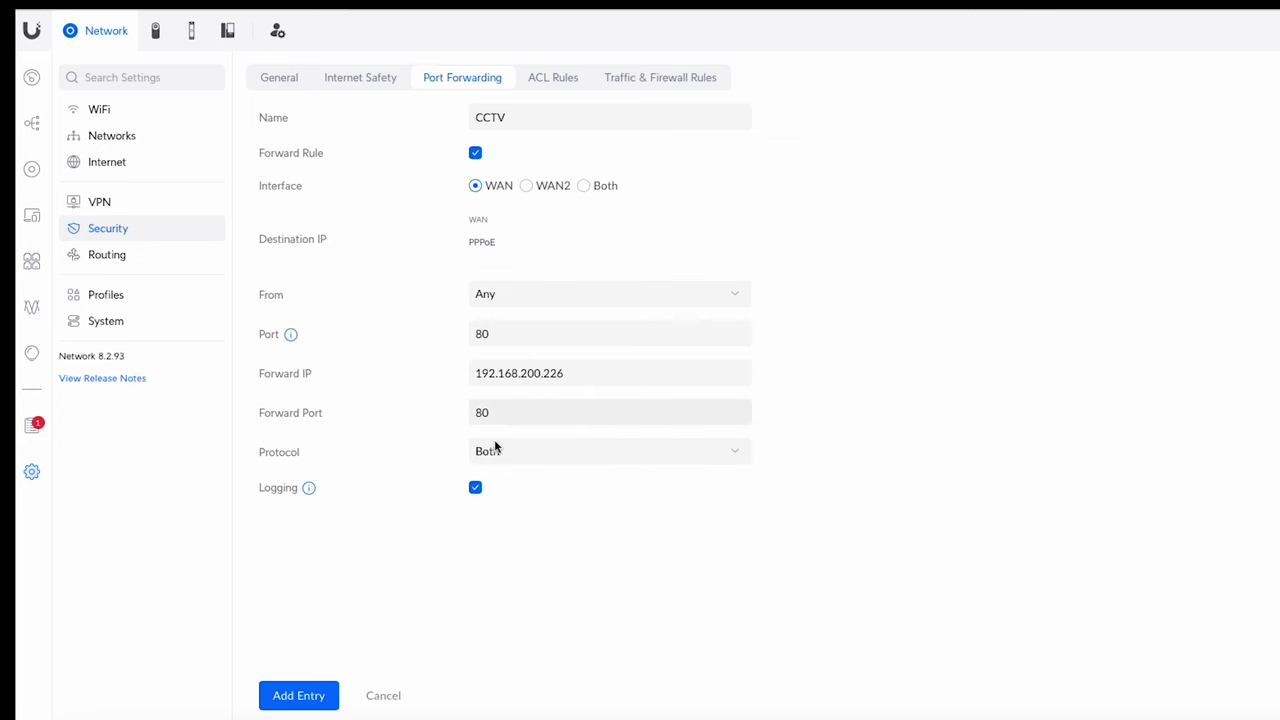
pyautogui.click(313, 699)
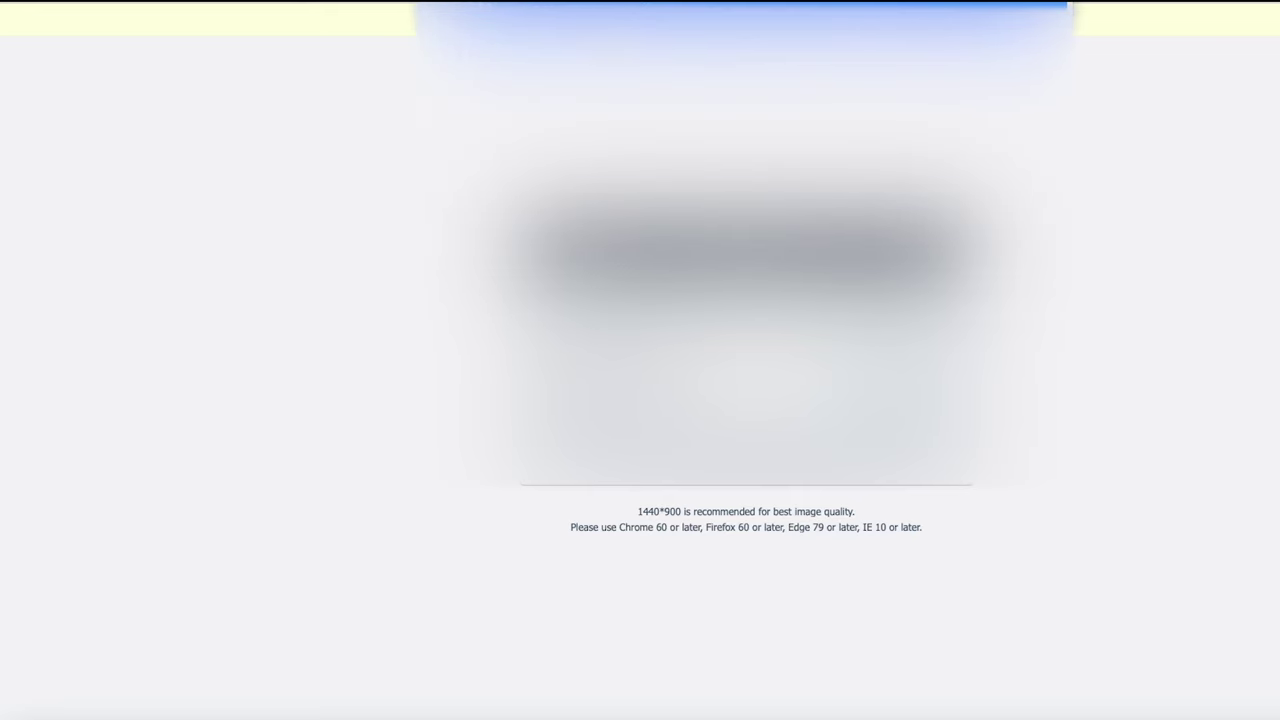
# Load hnstube.duckdns.org in the browser to reach the NVR304-32E2 login page.
pyautogui.write('.duckdns')
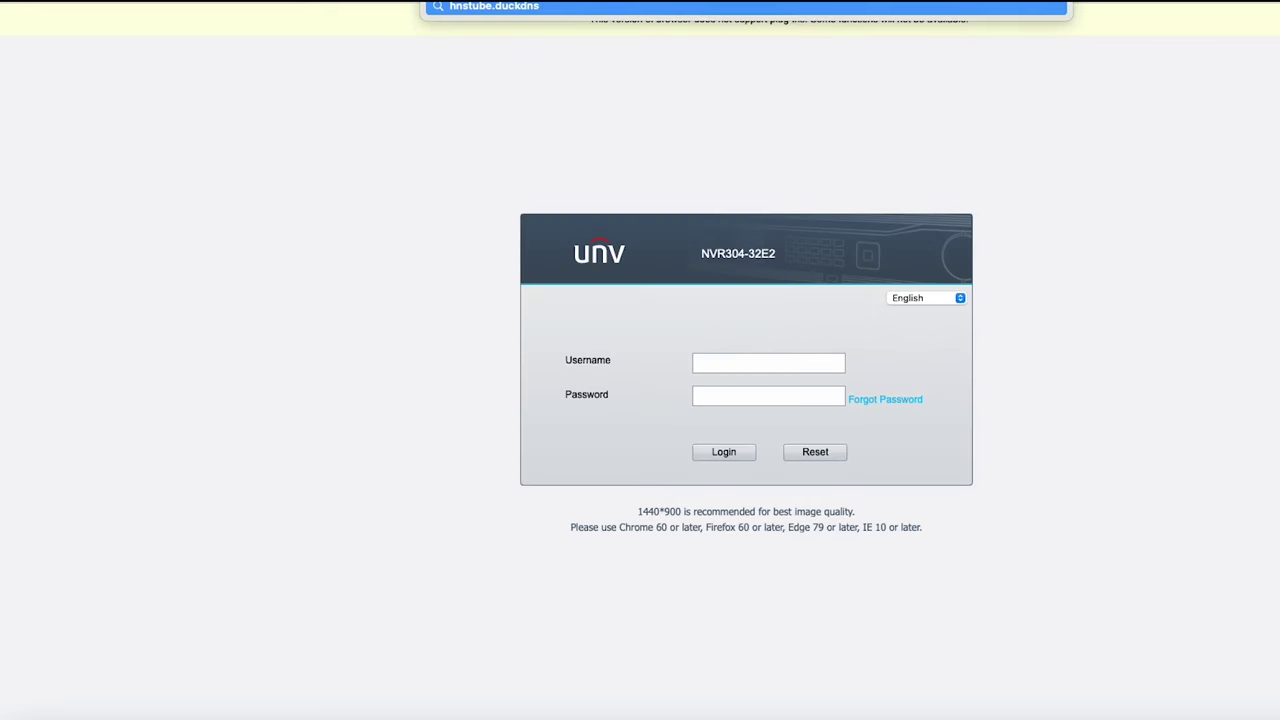
pyautogui.write('.org')
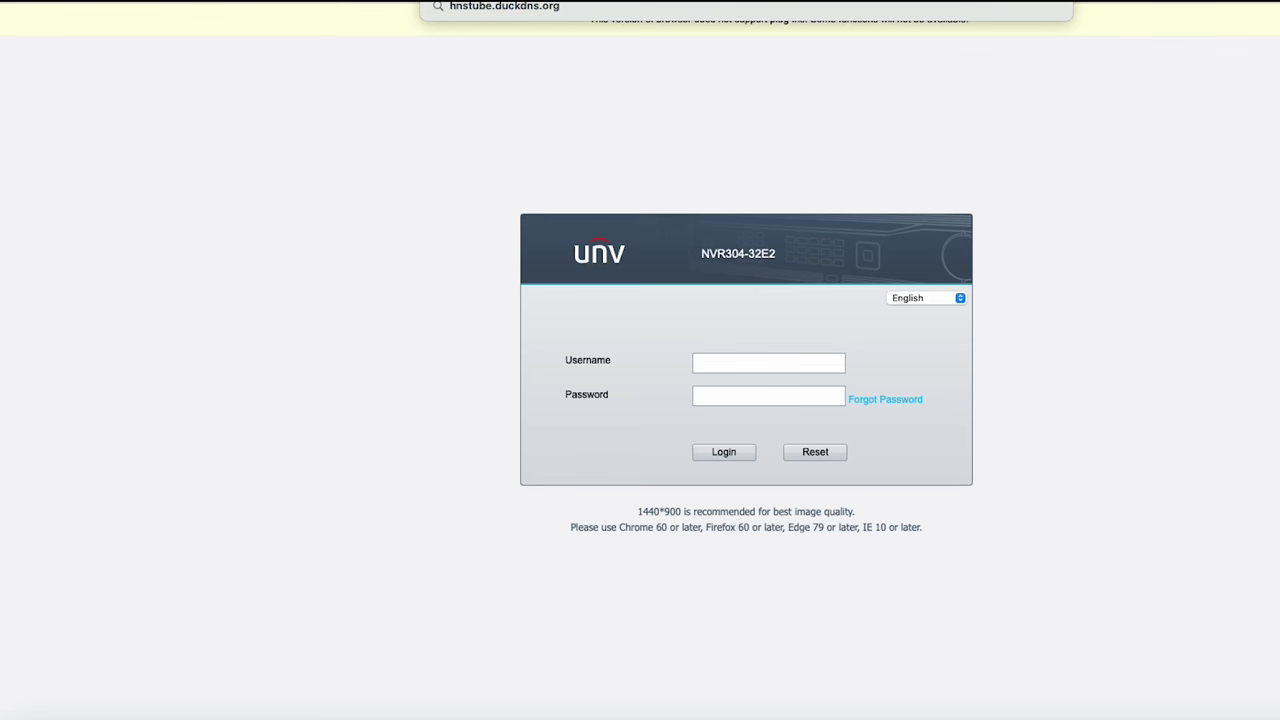
pyautogui.press('Return')
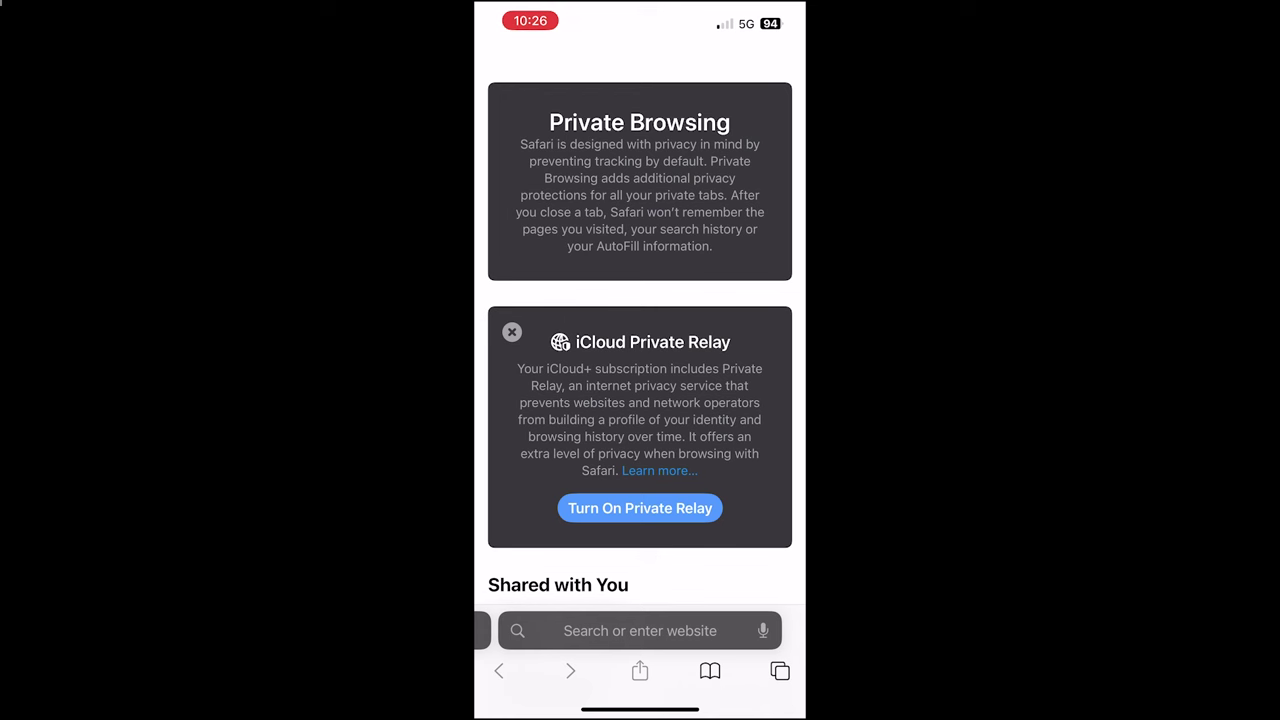
# In the phone's Safari, go to hnstube.duckdns.org and dismiss the invalid-address alert.
pyautogui.click(640, 630)
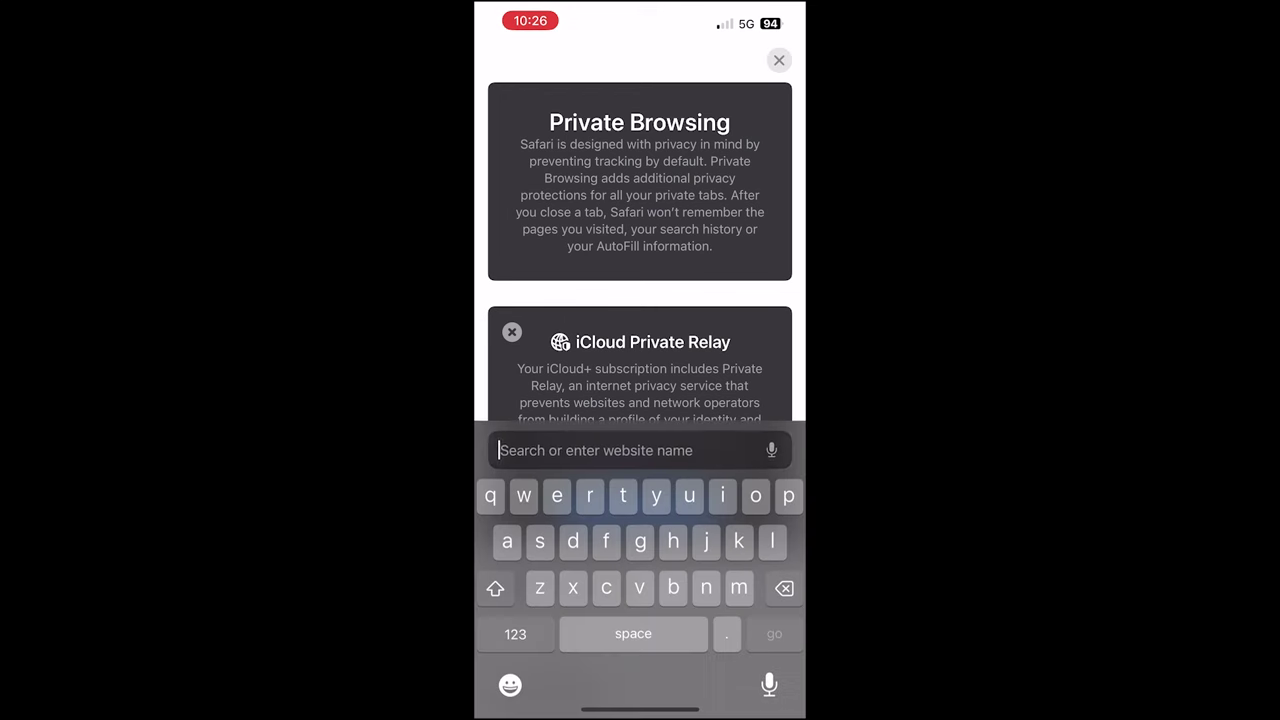
pyautogui.write('hns')
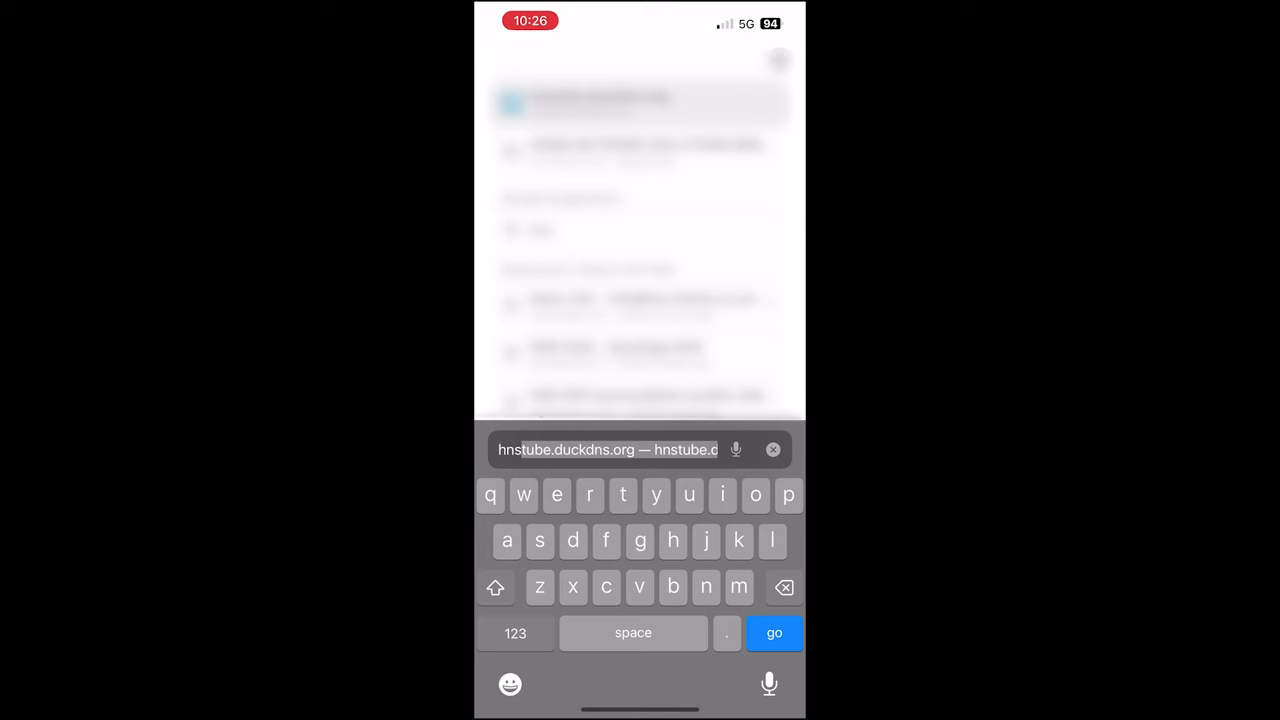
pyautogui.press('Return')
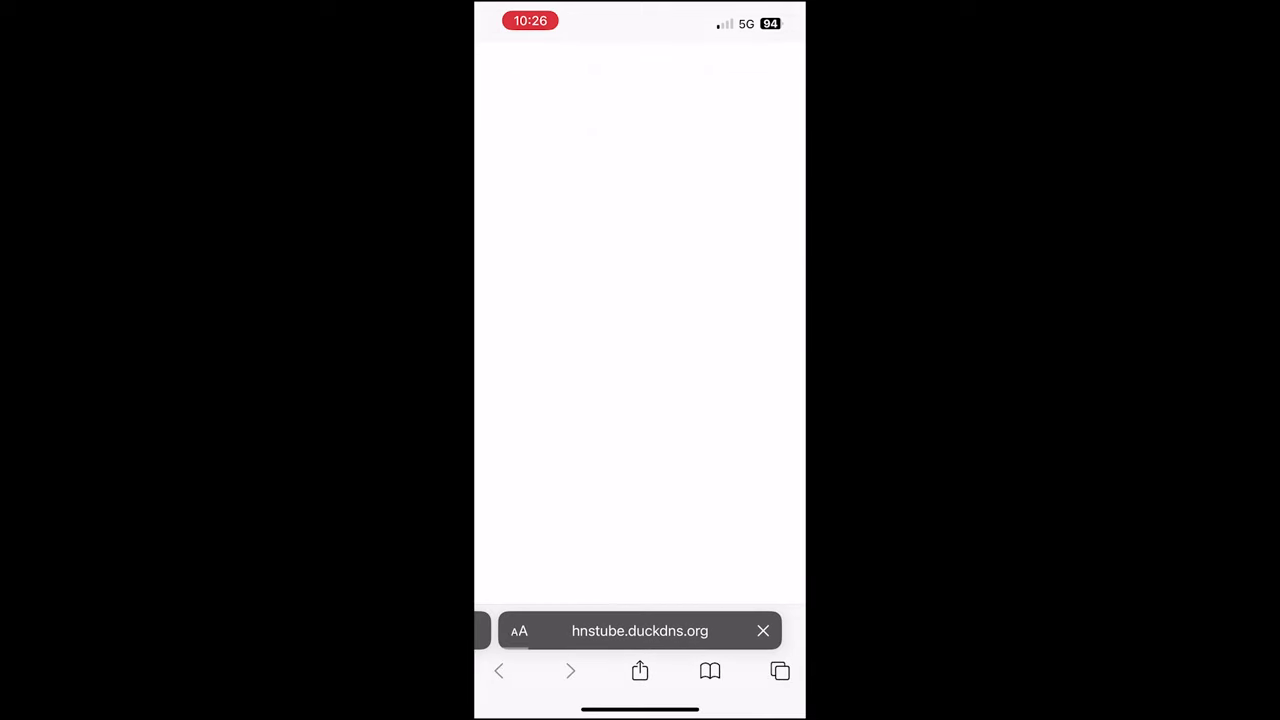
pyautogui.click(761, 348)
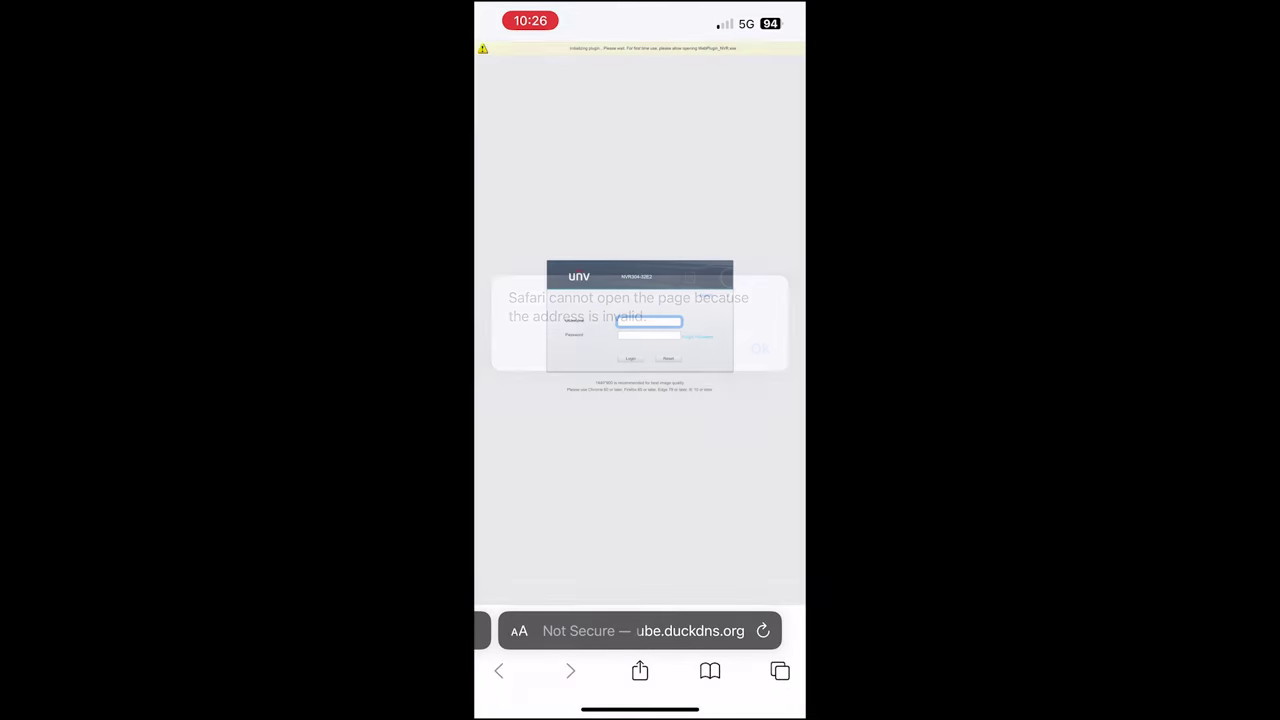